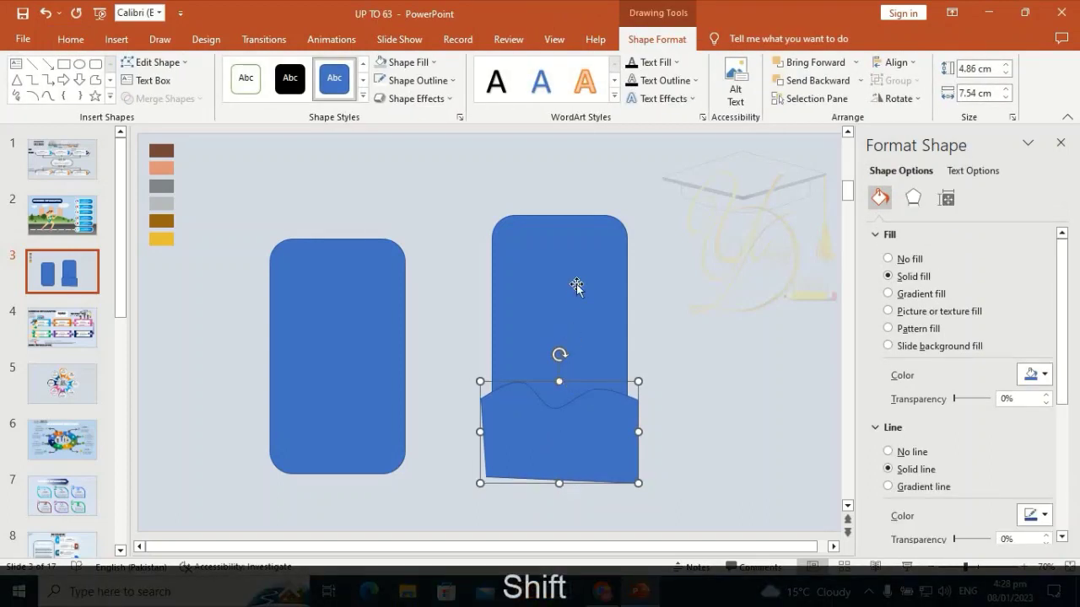
- Fragment the overlapping shapes and move the wavy upper fragment onto the left card
{"action": "left_click", "coordinate": [194, 99]}
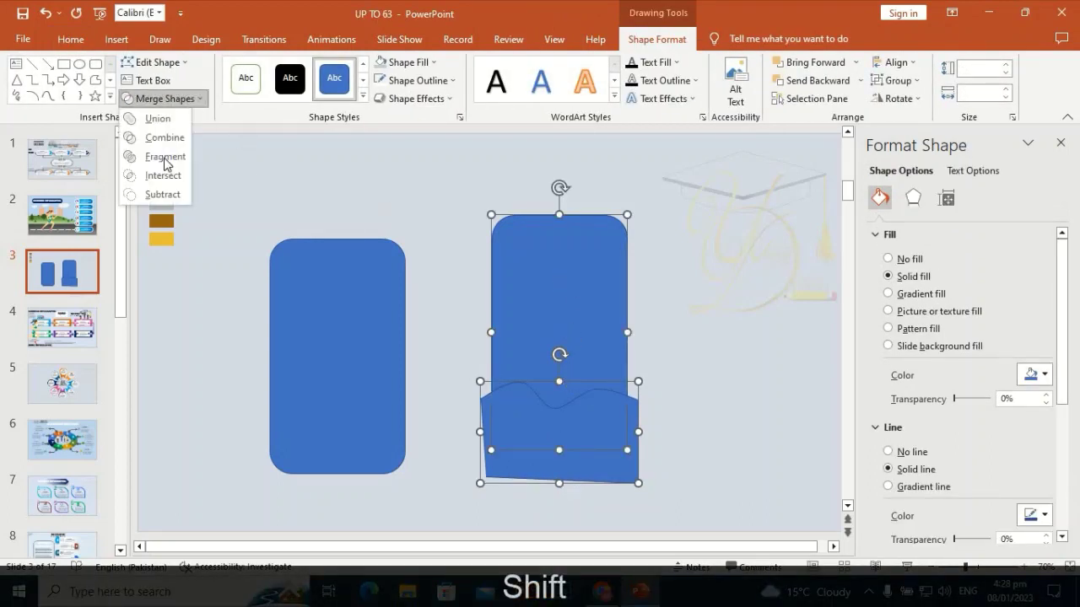
{"action": "left_click", "coordinate": [162, 157]}
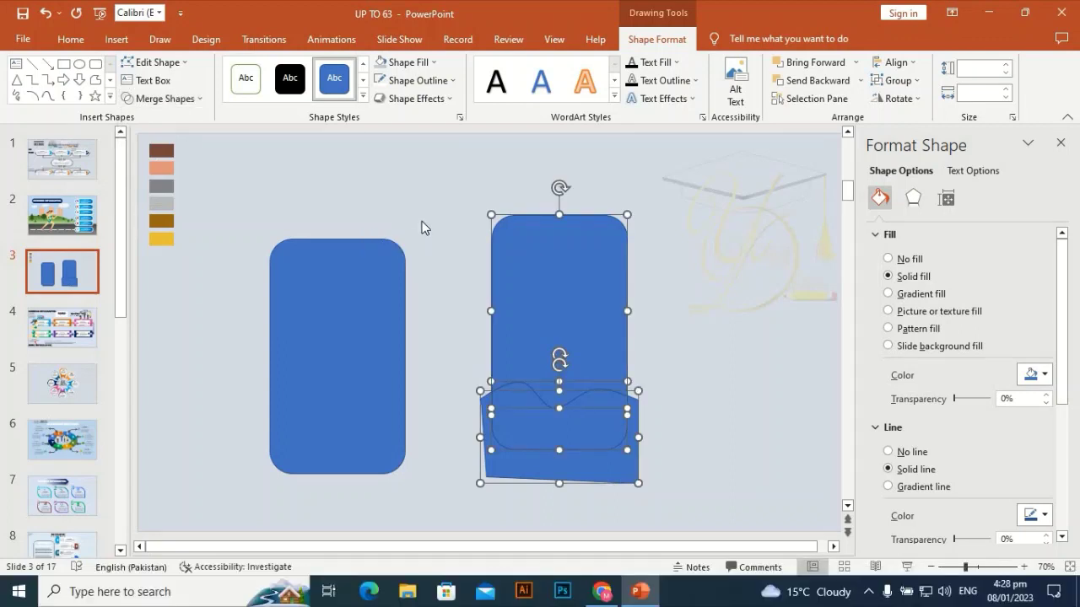
{"action": "left_click", "coordinate": [422, 228]}
{"action": "left_click", "coordinate": [595, 300]}
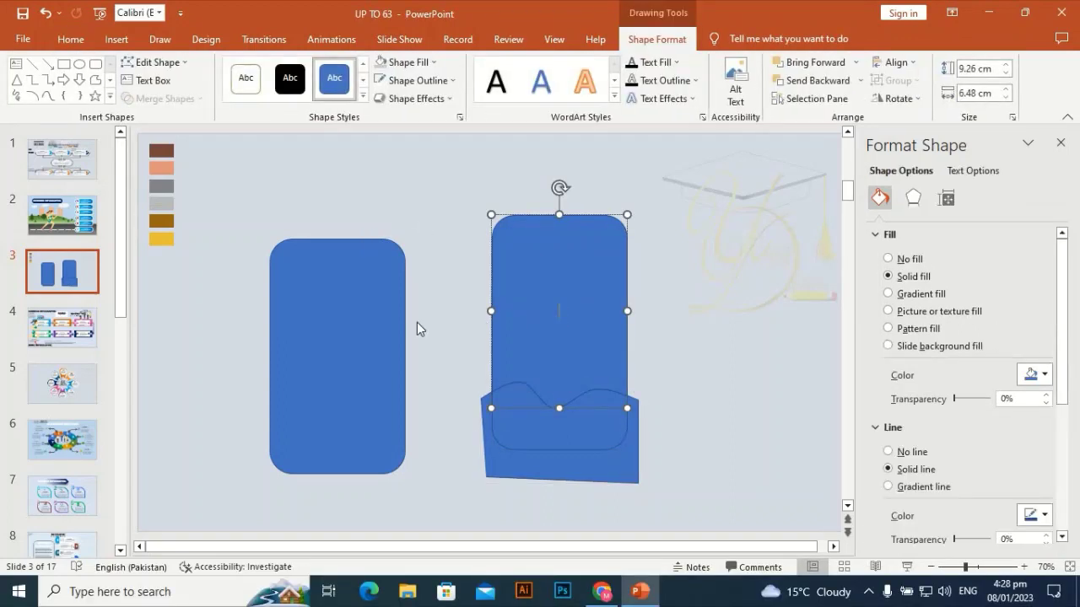
{"action": "left_click_drag", "start_coordinate": [509, 273], "coordinate": [288, 293]}
- Delete all the leftover fragment pieces on the right
{"action": "left_click", "coordinate": [562, 423]}
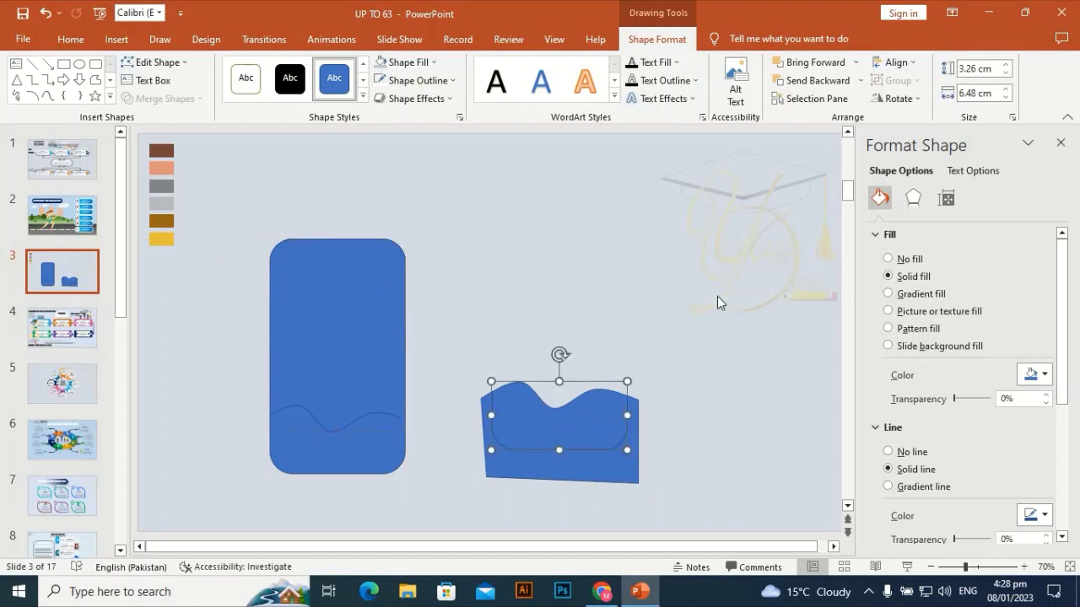
{"action": "left_click_drag", "start_coordinate": [708, 299], "coordinate": [449, 510]}
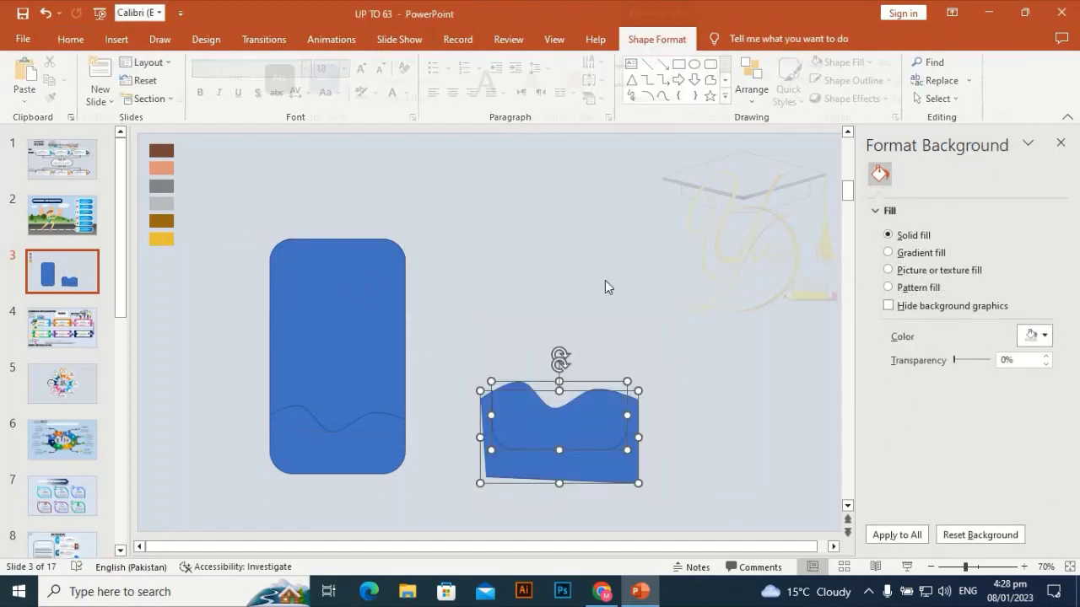
{"action": "key", "text": "Delete"}
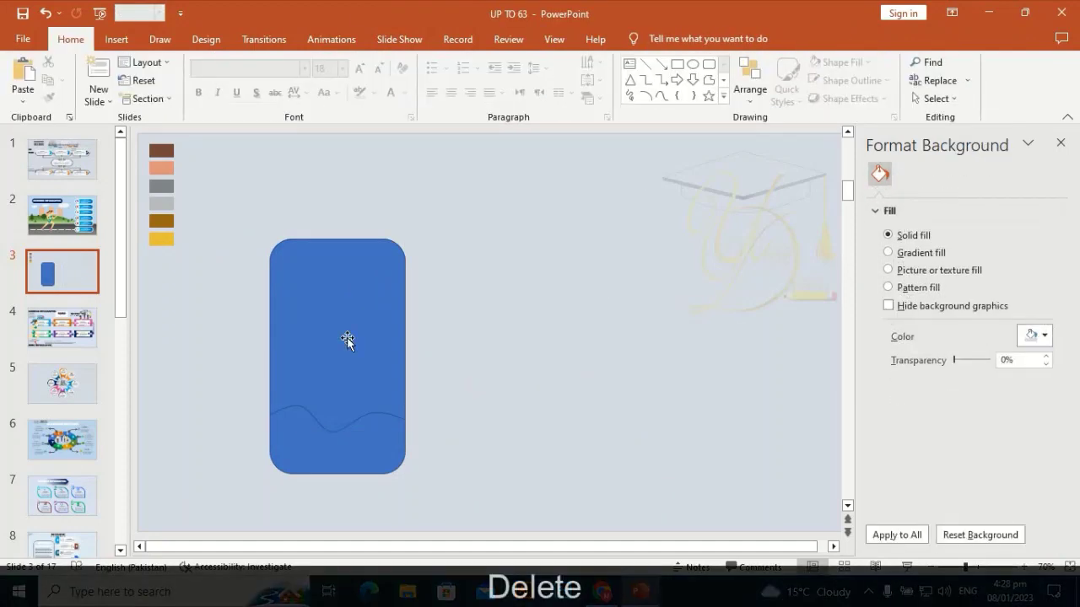
- Set No Outline on both the left card and its wavy overlay
{"action": "left_click", "coordinate": [345, 339]}
{"action": "left_click", "coordinate": [375, 456], "text": "shift"}
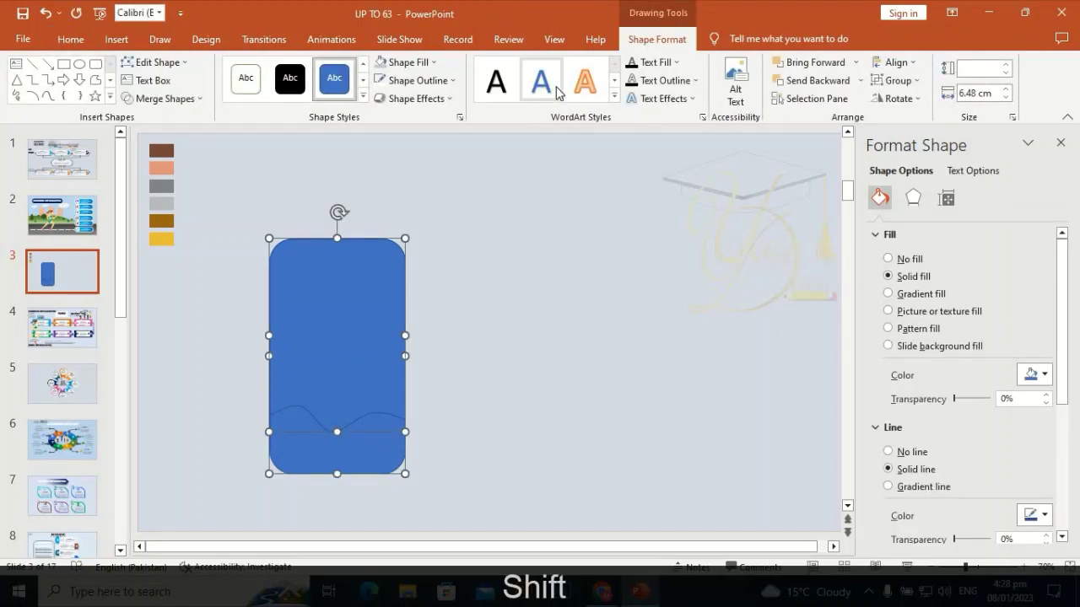
{"action": "left_click", "coordinate": [419, 83]}
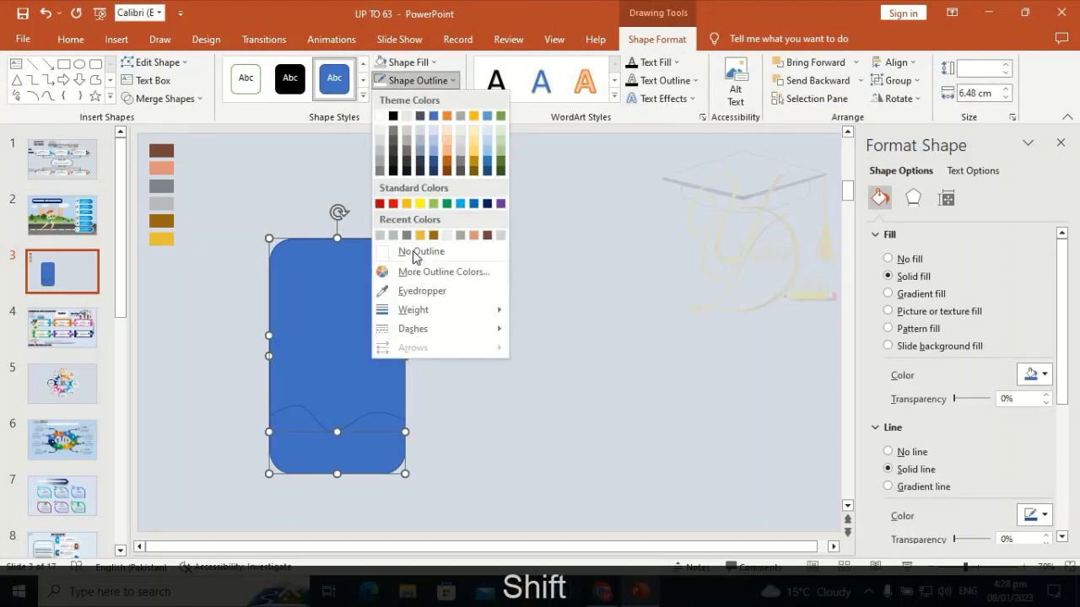
{"action": "left_click", "coordinate": [412, 251]}
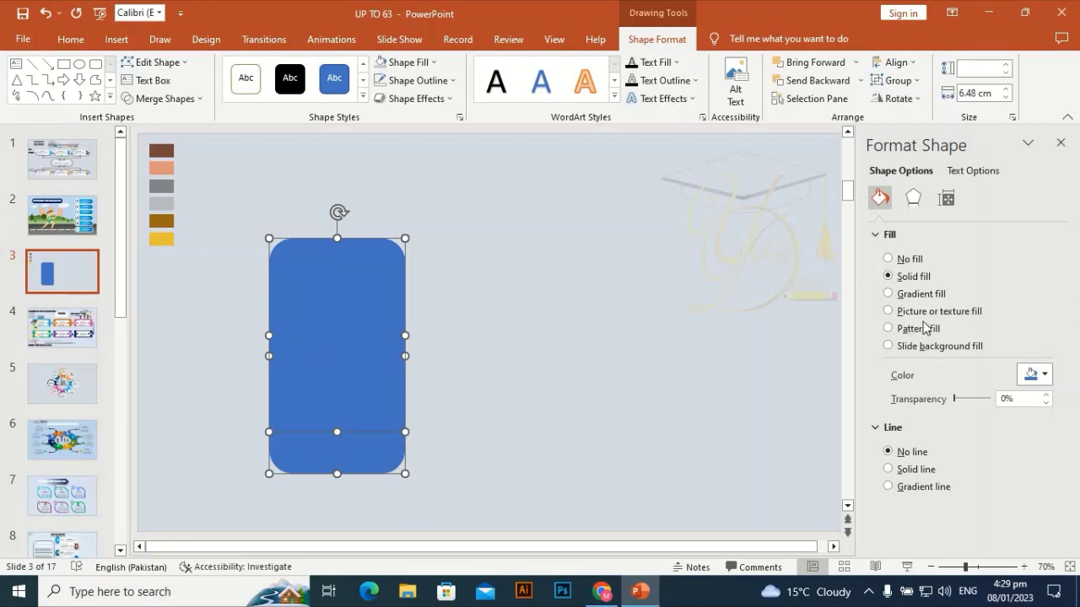
{"action": "left_click", "coordinate": [507, 341]}
{"action": "left_click", "coordinate": [371, 352]}
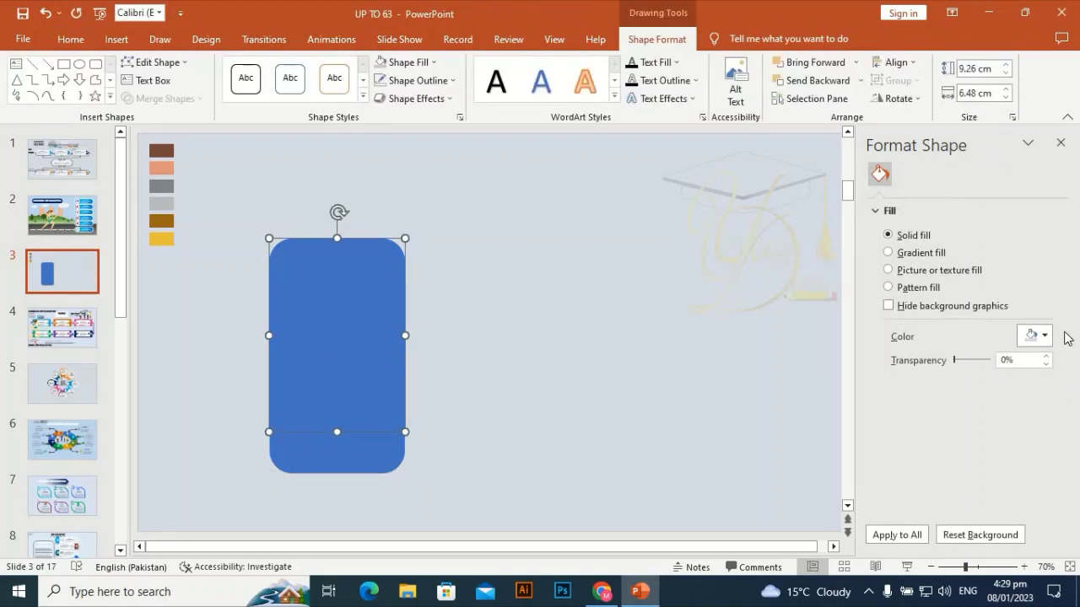
- Give the upper wavy piece a Linear Right gradient fill, with a middle stop near 46%
{"action": "left_click", "coordinate": [935, 297]}
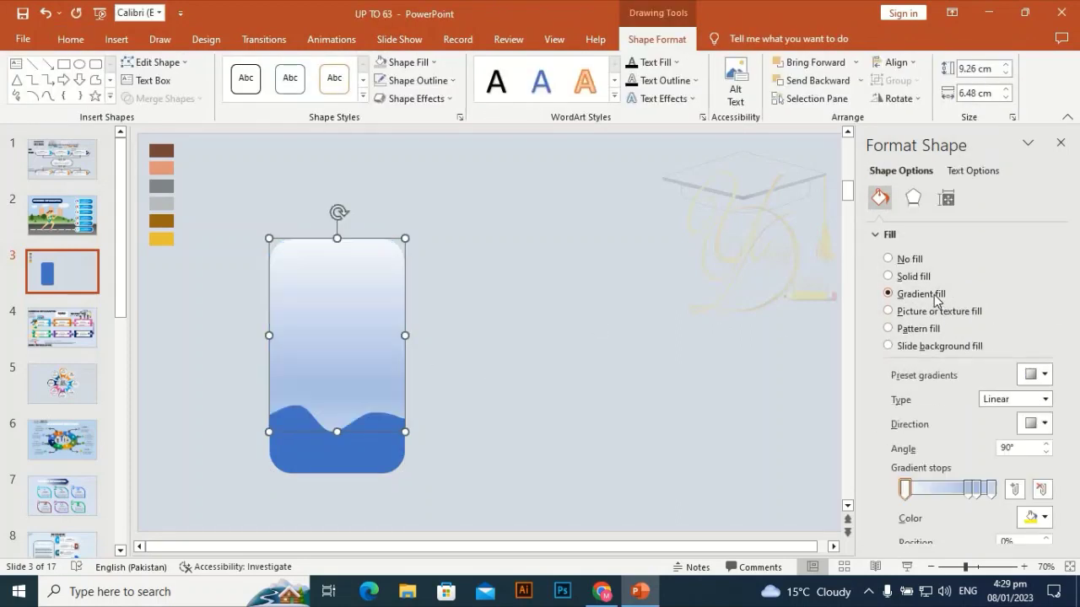
{"action": "mouse_move", "coordinate": [967, 491]}
{"action": "left_mouse_down"}
{"action": "mouse_move", "coordinate": [945, 491]}
{"action": "mouse_move", "coordinate": [967, 492]}
{"action": "left_mouse_up"}
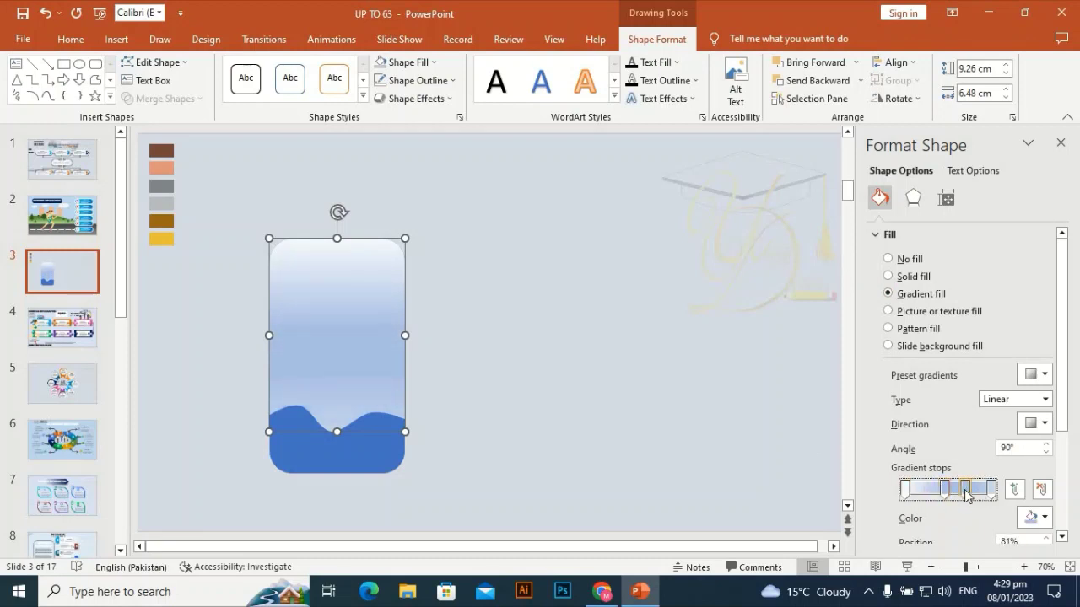
{"action": "left_click", "coordinate": [1042, 425]}
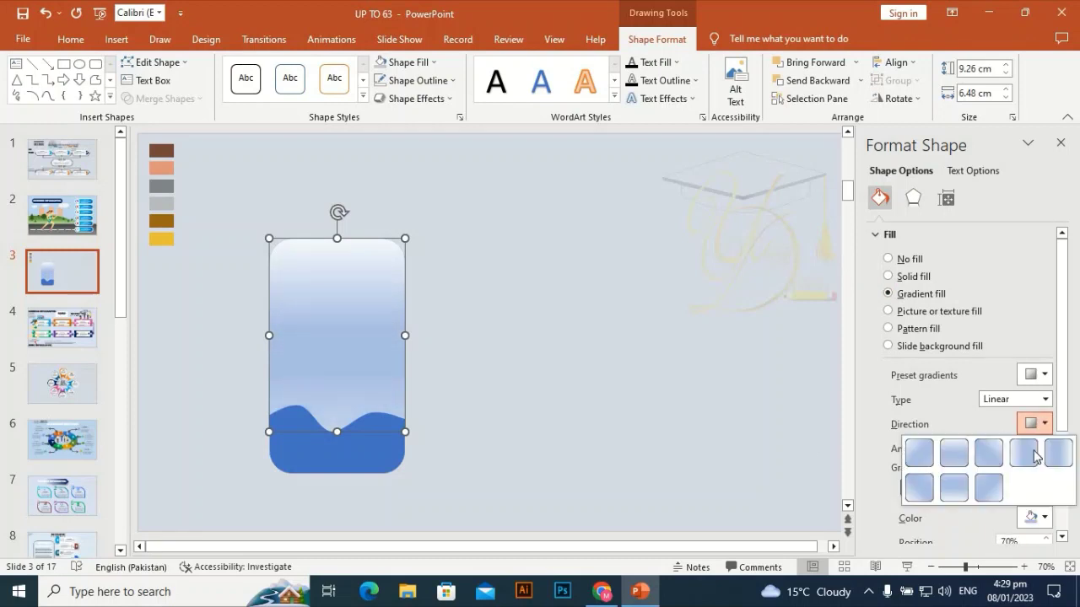
{"action": "left_click", "coordinate": [1023, 453]}
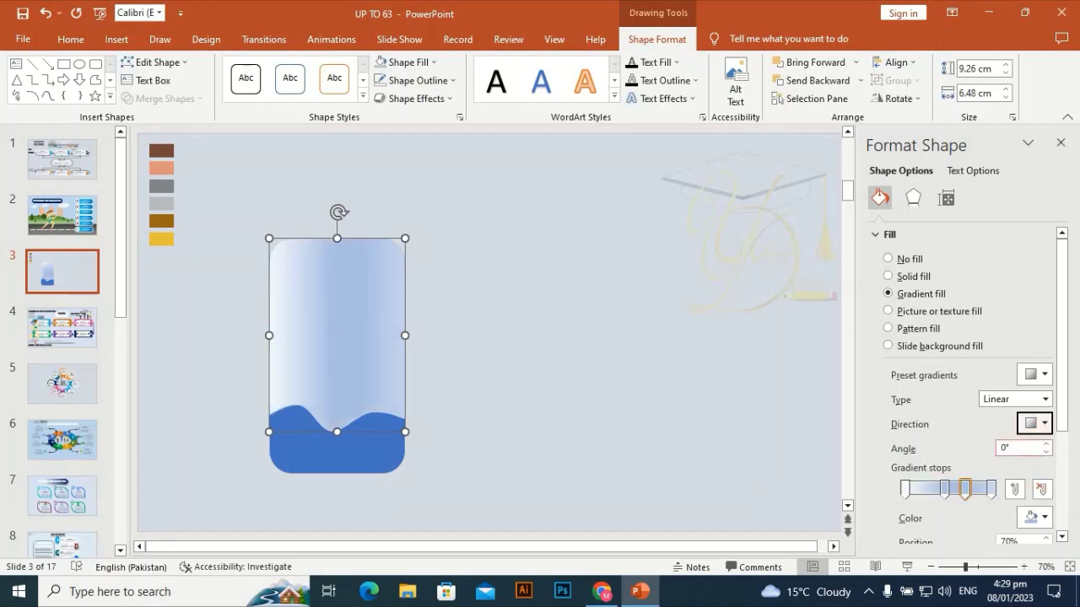
- Eyedrop dark brown onto the rightmost gradient stop and salmon onto the 70% stop
{"action": "left_click", "coordinate": [992, 490]}
{"action": "left_click", "coordinate": [1035, 517]}
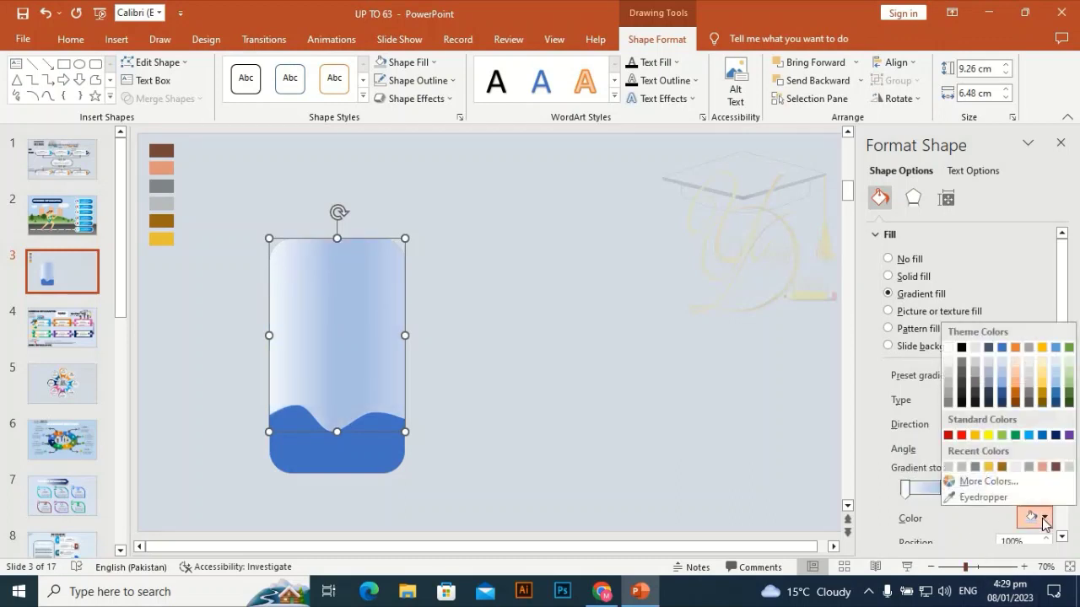
{"action": "left_click", "coordinate": [980, 498]}
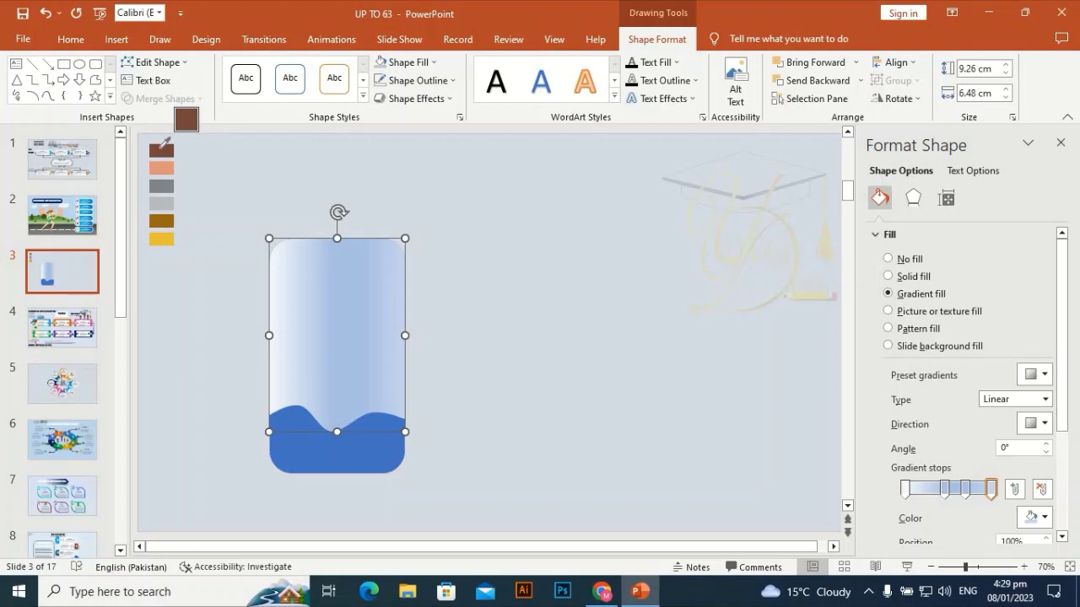
{"action": "left_click", "coordinate": [161, 149]}
{"action": "left_click", "coordinate": [965, 489]}
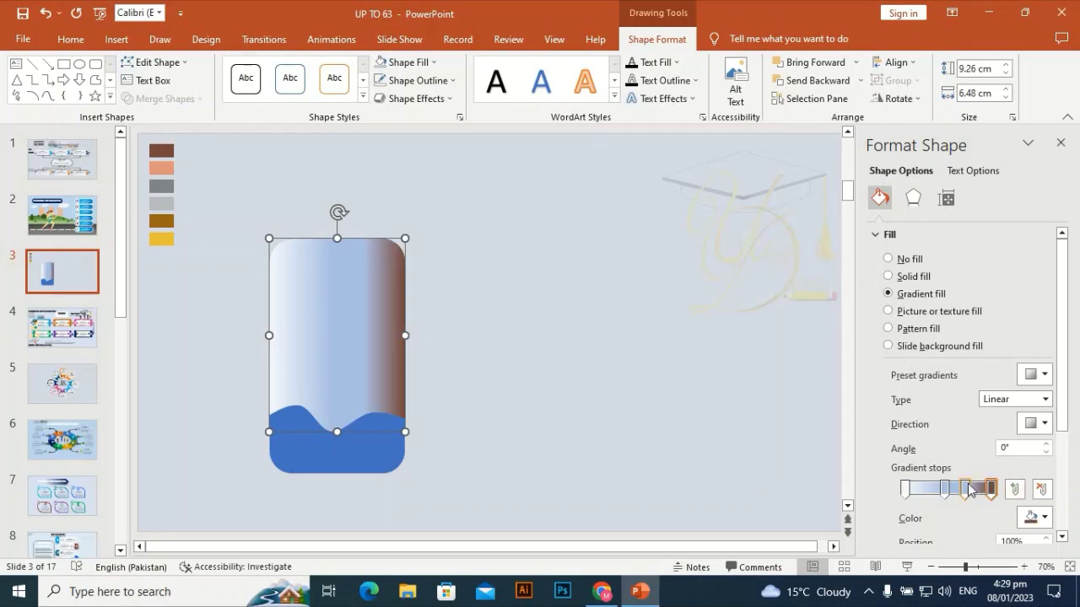
{"action": "left_click", "coordinate": [1036, 517]}
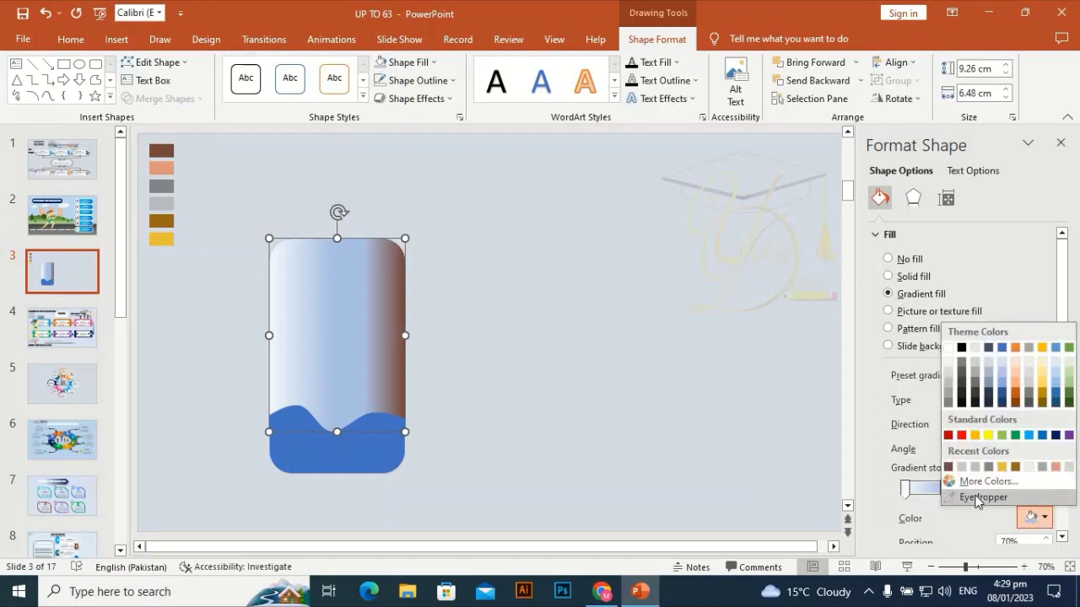
{"action": "left_click", "coordinate": [978, 497]}
{"action": "left_click", "coordinate": [163, 167]}
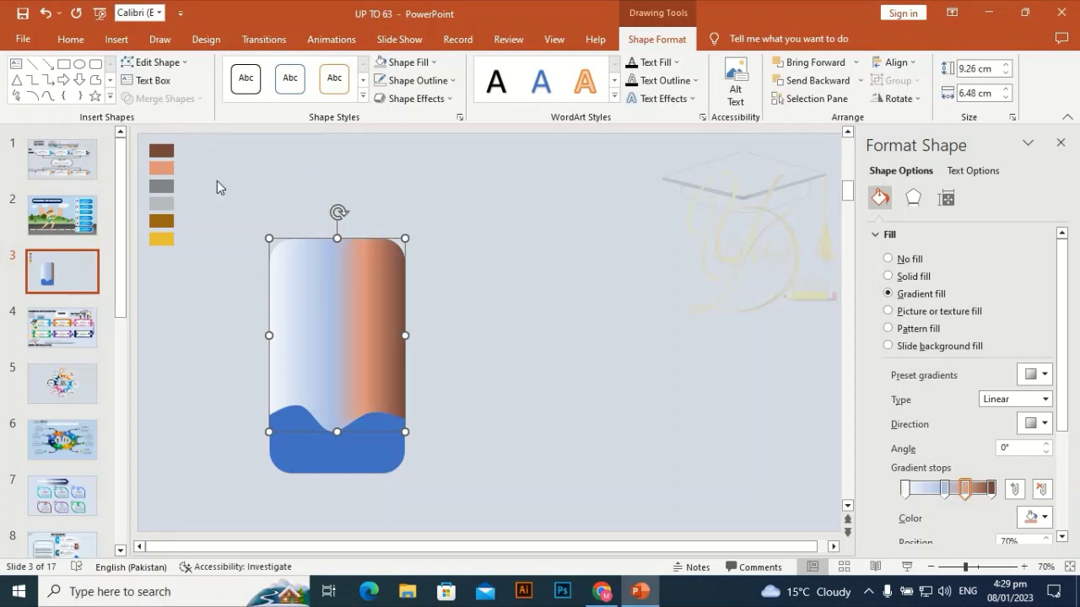
- Move the blue stop to 34% and colour it brown, and make the leftmost stop dark copper
{"action": "left_click_drag", "start_coordinate": [946, 496], "coordinate": [934, 495]}
{"action": "left_click", "coordinate": [1043, 518]}
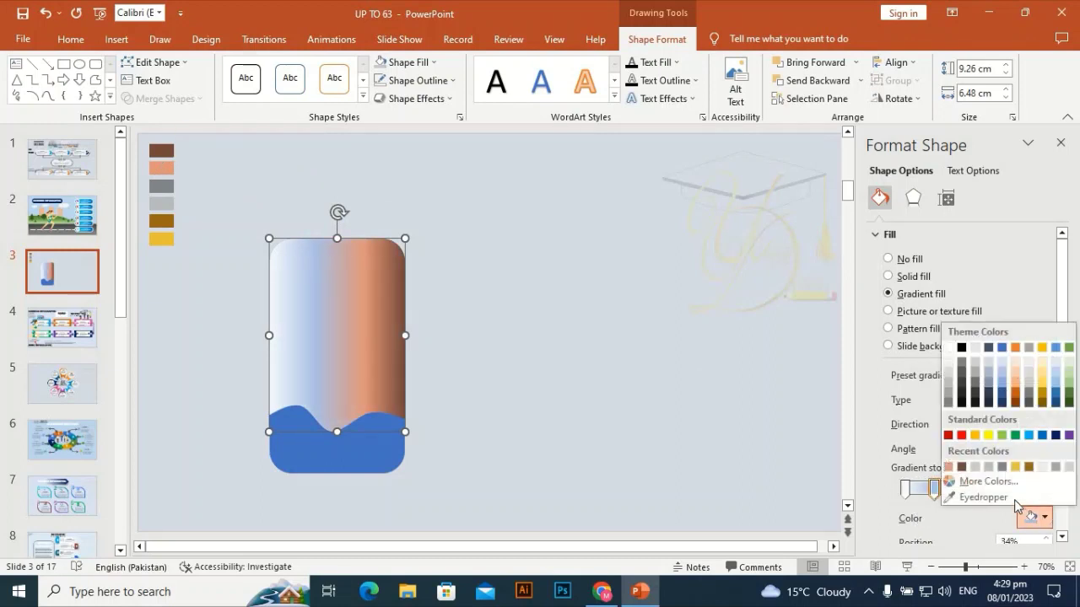
{"action": "left_click", "coordinate": [957, 469]}
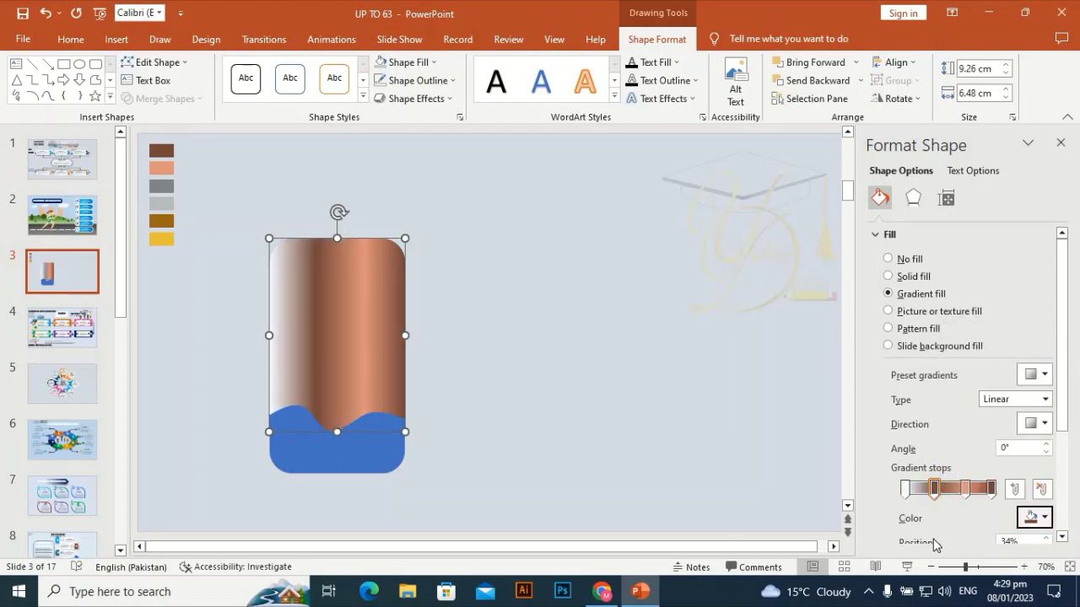
{"action": "left_click", "coordinate": [904, 489]}
{"action": "left_click", "coordinate": [1044, 517]}
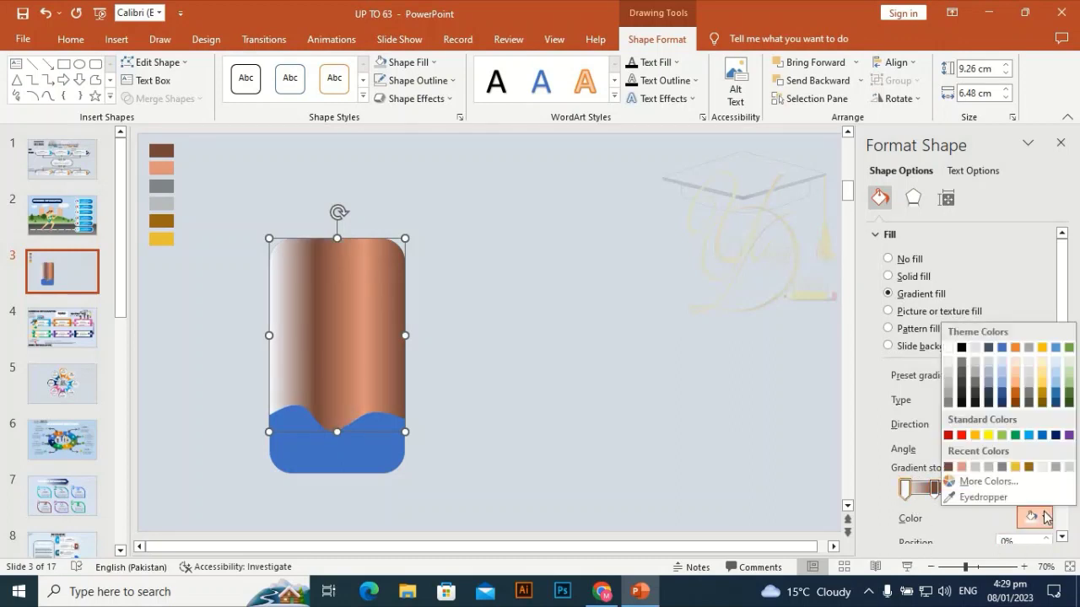
{"action": "left_click", "coordinate": [962, 466]}
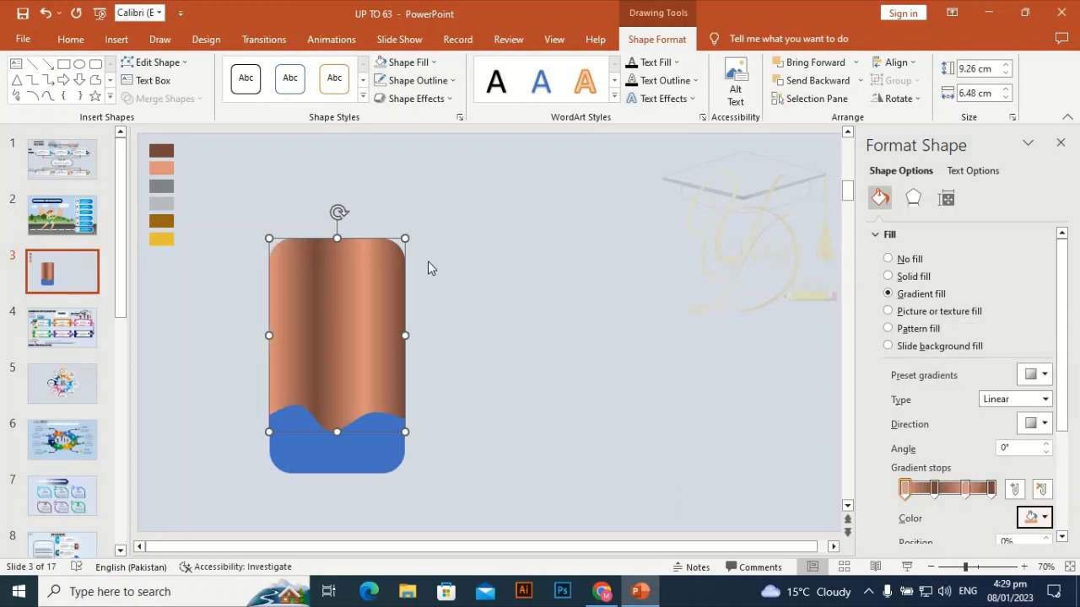
- Nudge the dark gradient stop to 32% and add a new stop at 85%
{"action": "left_click", "coordinate": [965, 489]}
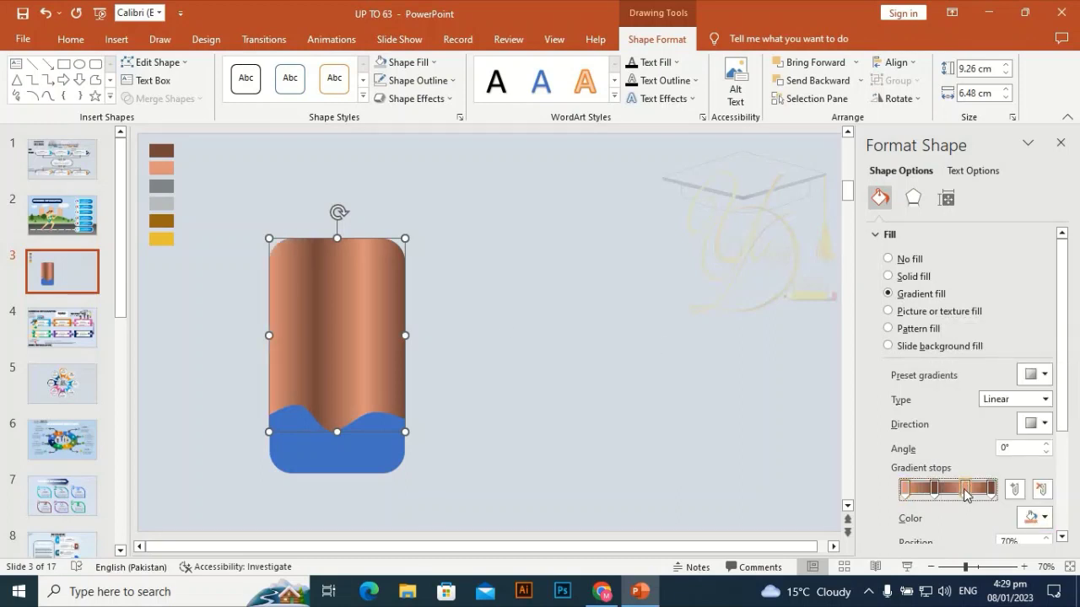
{"action": "left_click", "coordinate": [933, 489]}
{"action": "left_click_drag", "start_coordinate": [934, 490], "coordinate": [935, 490]}
{"action": "left_click", "coordinate": [966, 489]}
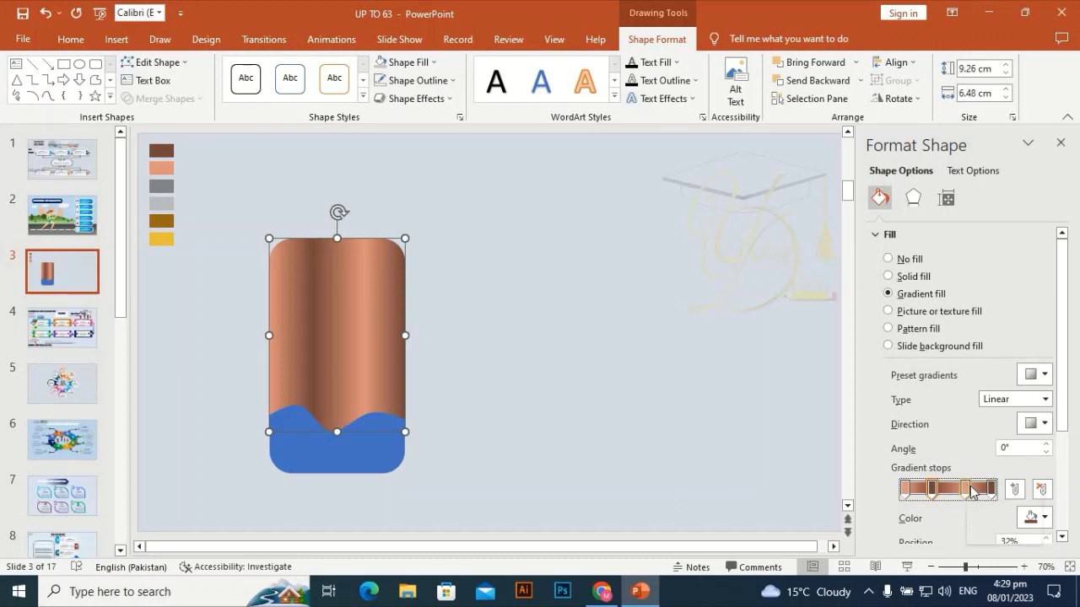
{"action": "left_click", "coordinate": [1014, 489]}
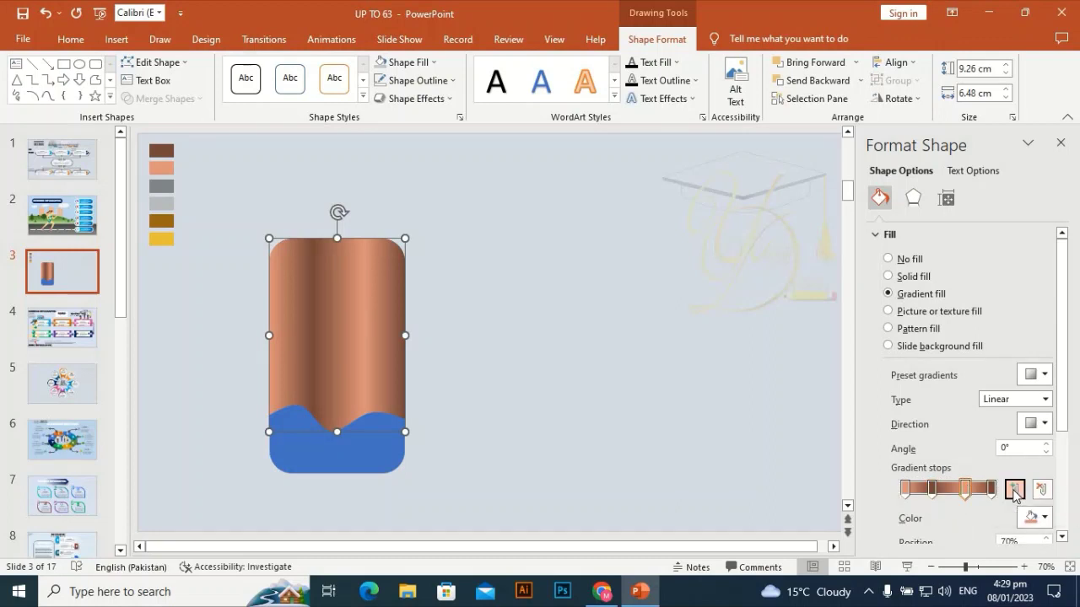
- Add another gradient stop near 40% and recolour it a lighter brown, #895447
{"action": "left_click", "coordinate": [960, 487]}
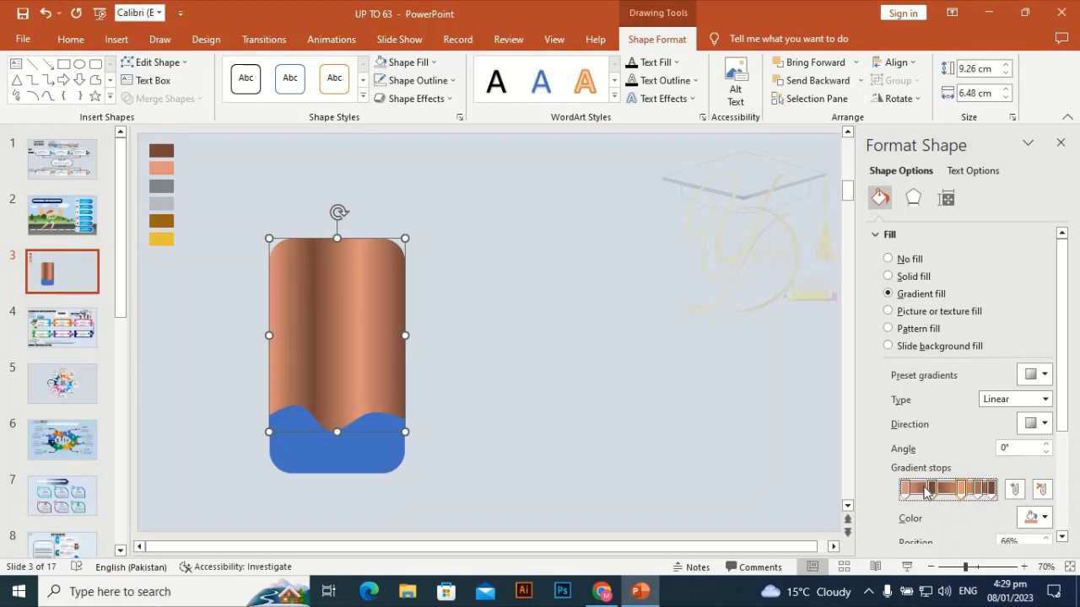
{"action": "left_click", "coordinate": [1015, 489]}
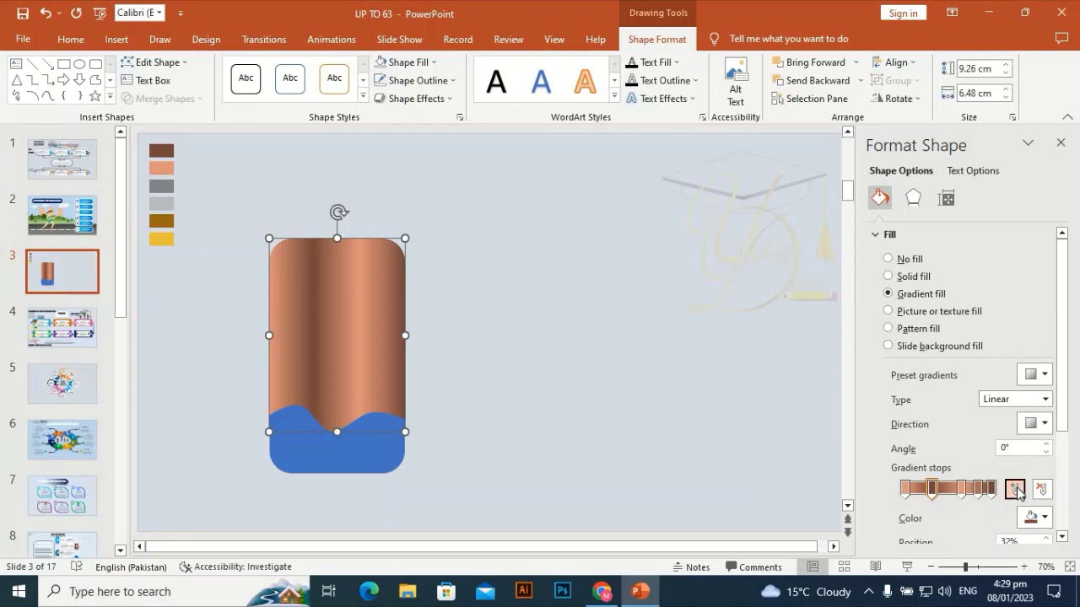
{"action": "mouse_move", "coordinate": [946, 493]}
{"action": "left_mouse_down"}
{"action": "mouse_move", "coordinate": [918, 494]}
{"action": "mouse_move", "coordinate": [942, 493]}
{"action": "left_mouse_up"}
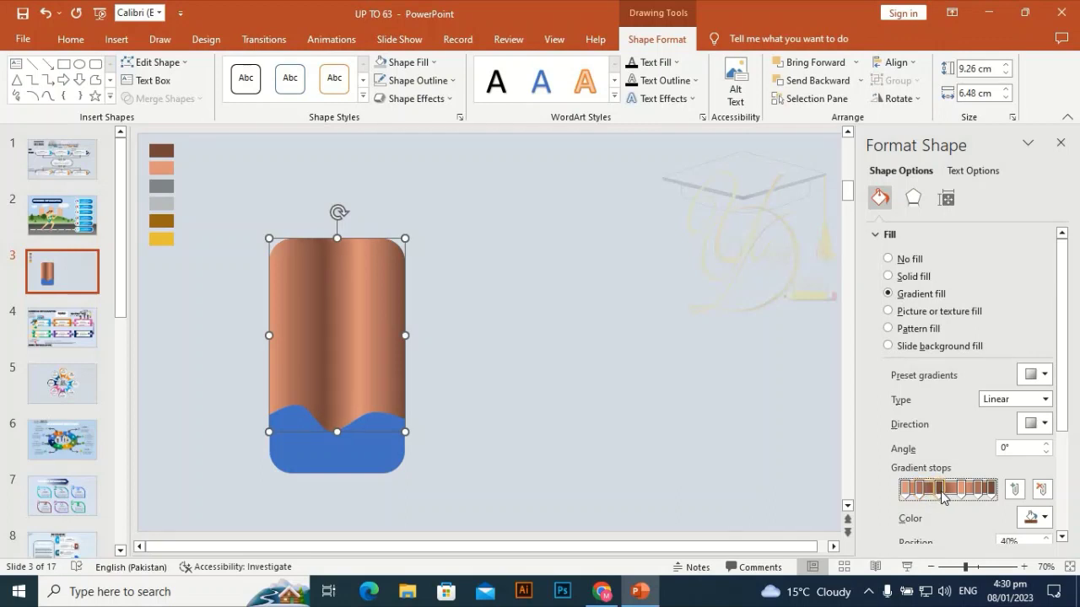
{"action": "left_click", "coordinate": [1033, 517]}
{"action": "left_click", "coordinate": [964, 482]}
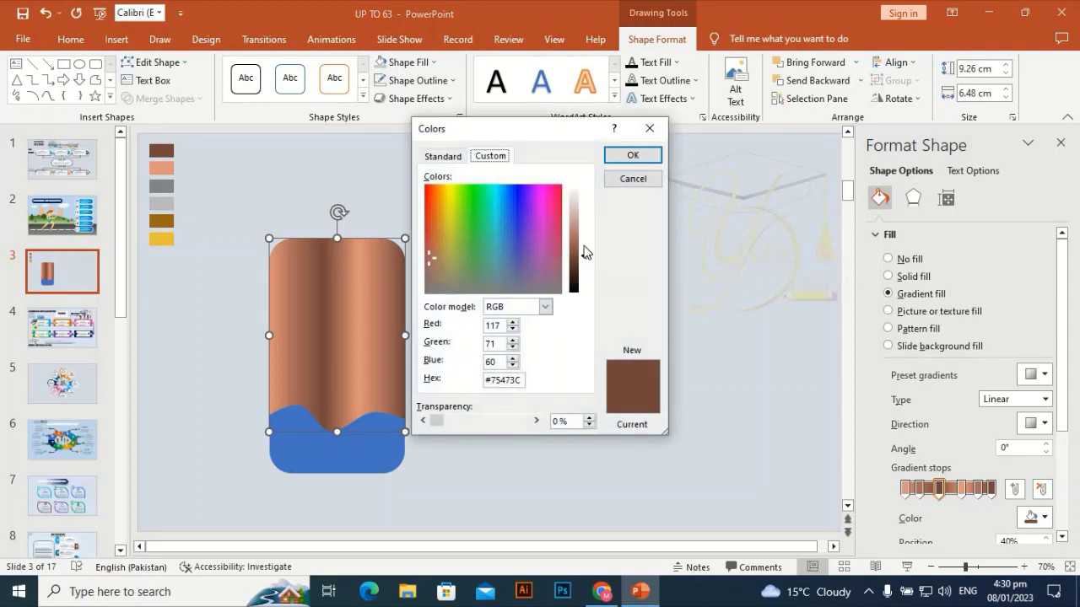
{"action": "left_click_drag", "start_coordinate": [588, 261], "coordinate": [584, 251]}
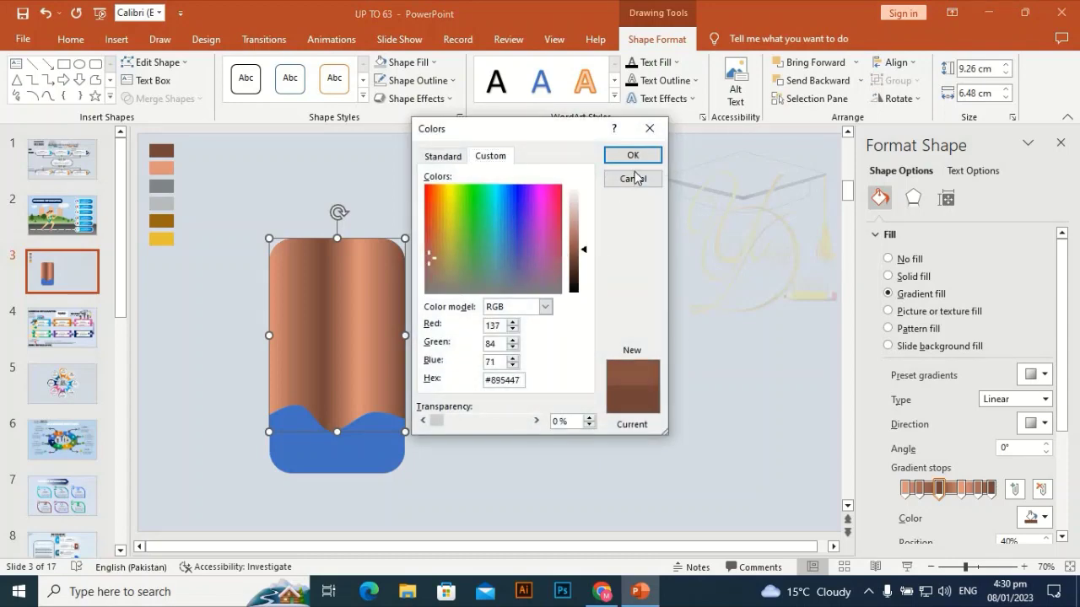
{"action": "left_click", "coordinate": [640, 155]}
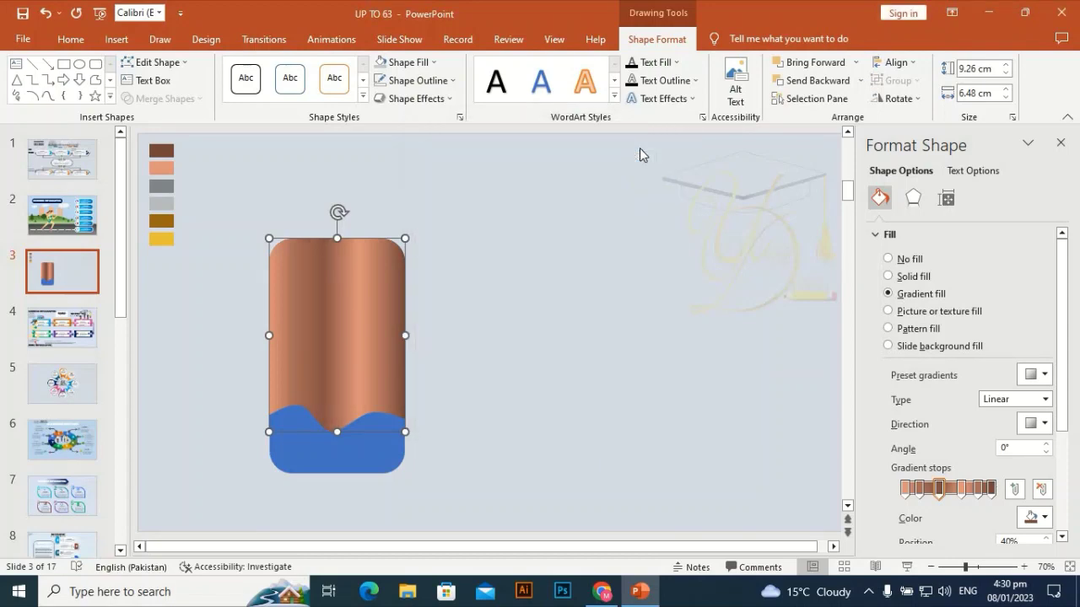
{"action": "left_click", "coordinate": [606, 231]}
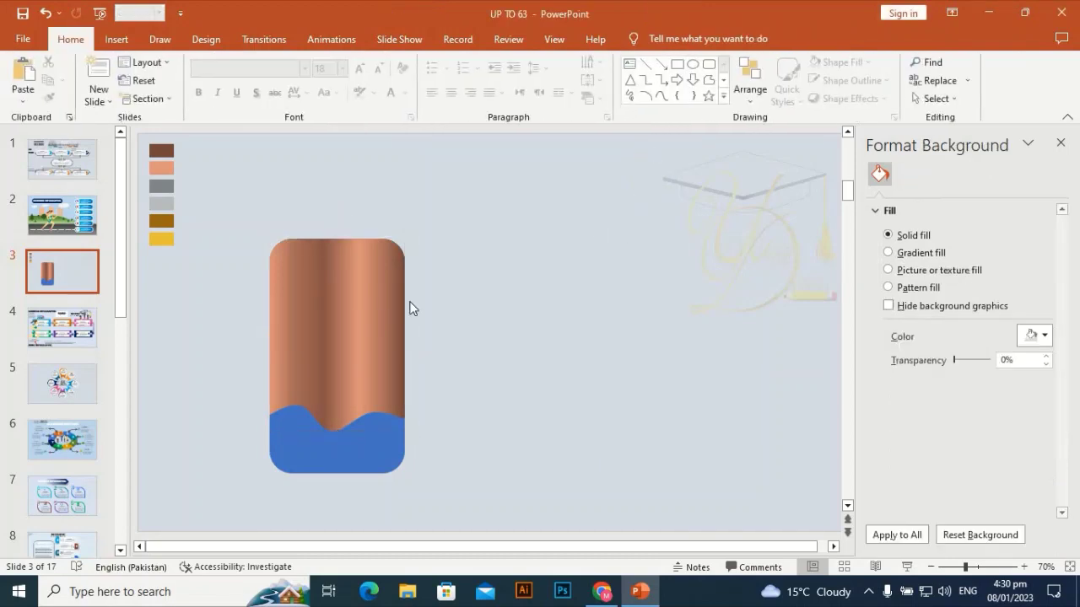
- Fill the blue lower wave with the recent peach, lightened to #E5A08B
{"action": "left_click", "coordinate": [379, 456]}
{"action": "left_click", "coordinate": [1045, 376]}
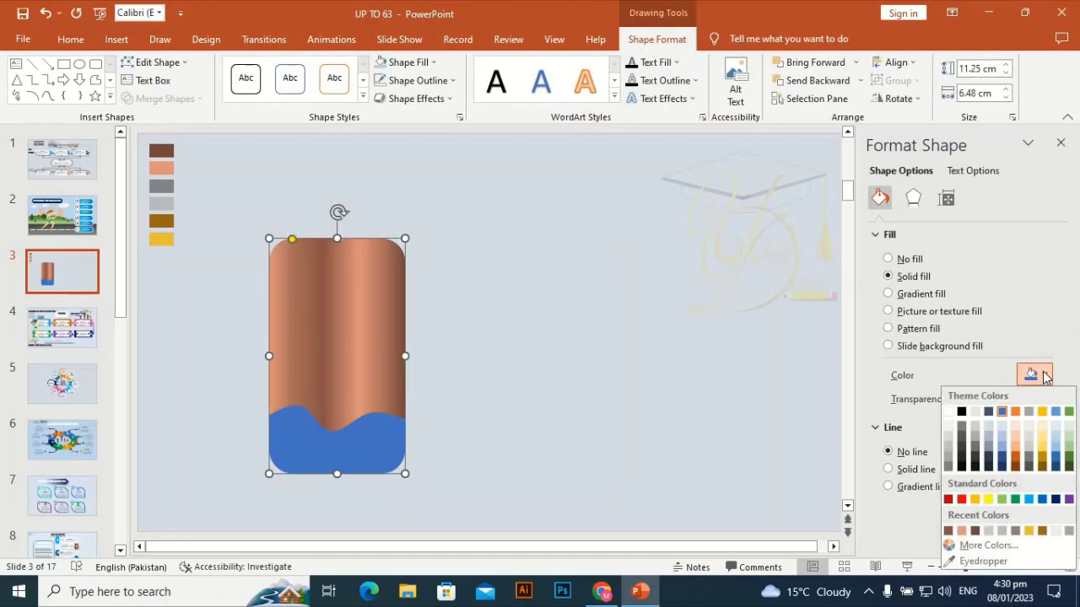
{"action": "left_click", "coordinate": [962, 531]}
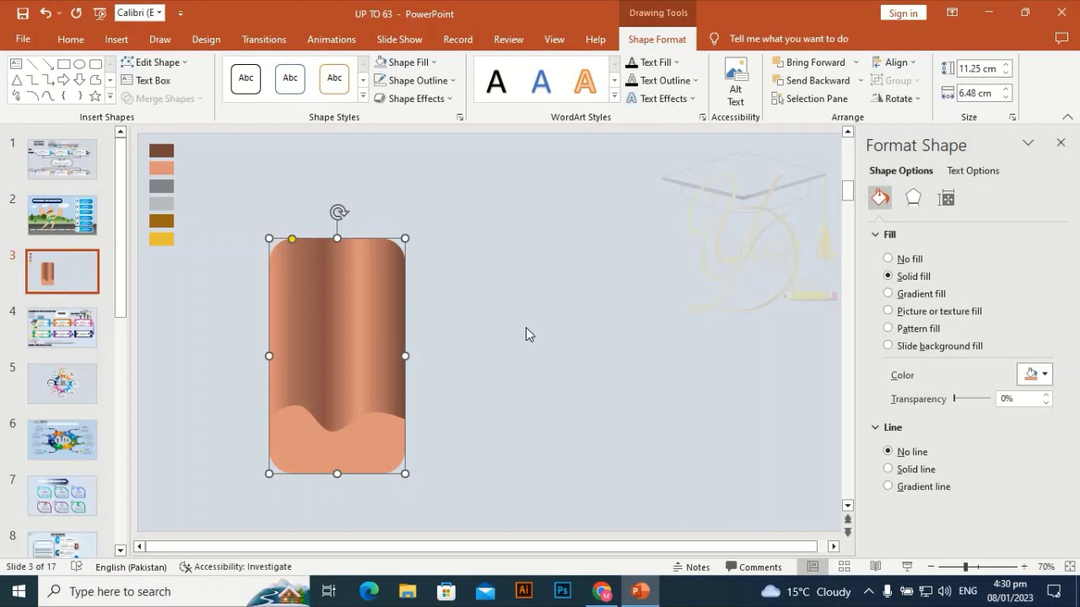
{"action": "left_click", "coordinate": [1034, 375]}
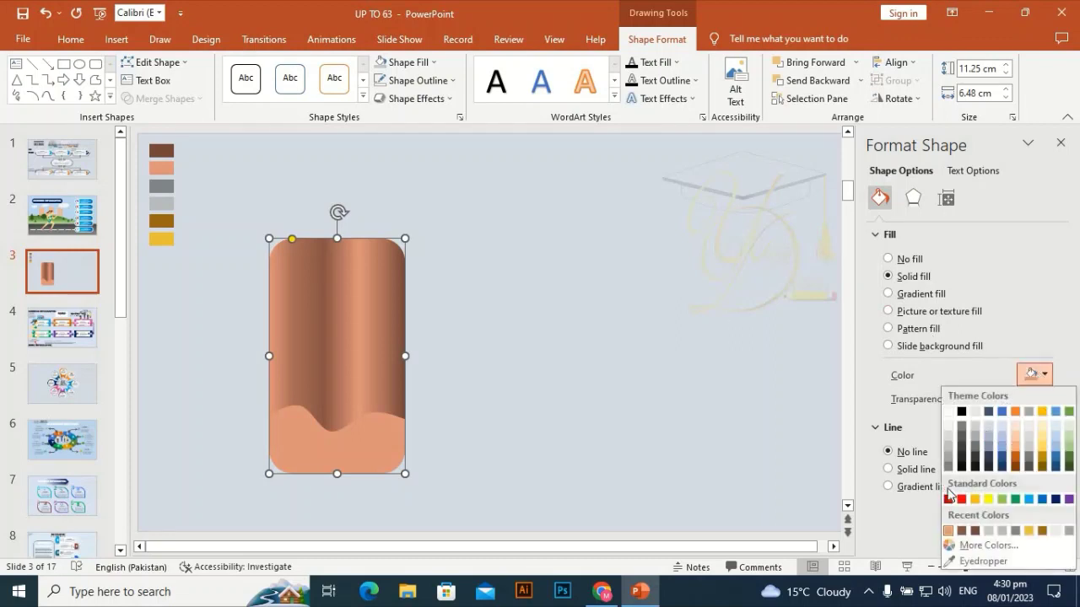
{"action": "left_click", "coordinate": [962, 546]}
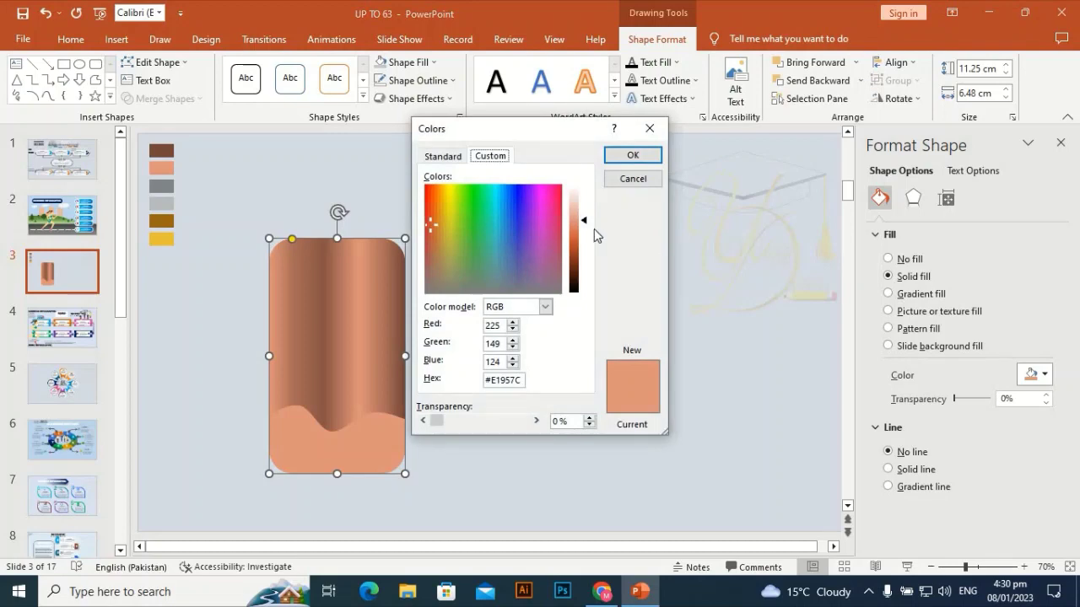
{"action": "left_click_drag", "start_coordinate": [586, 221], "coordinate": [584, 218]}
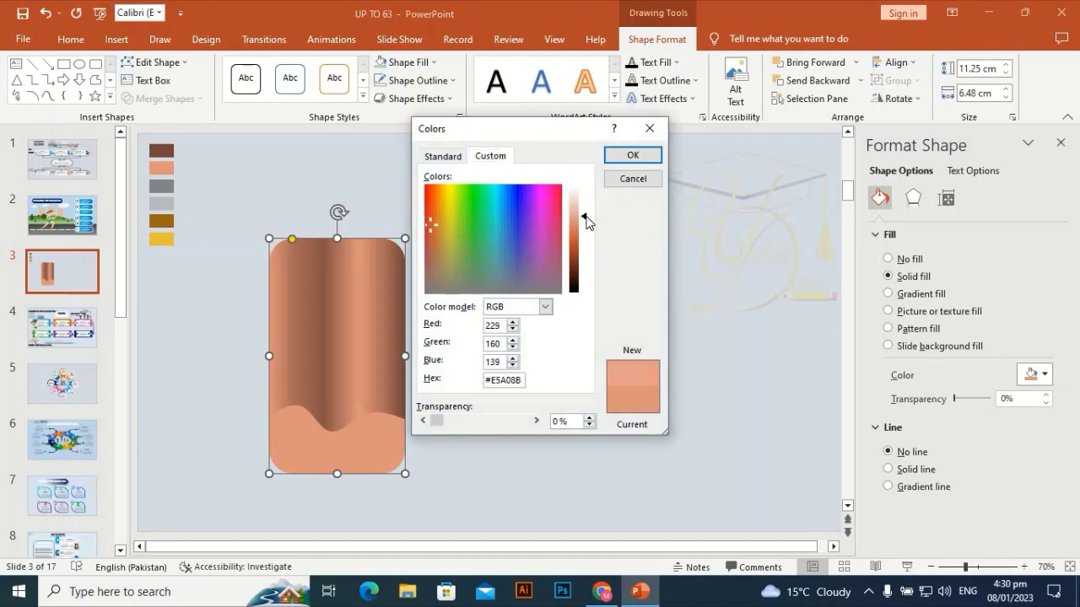
{"action": "left_click", "coordinate": [634, 157]}
{"action": "left_click", "coordinate": [619, 258]}
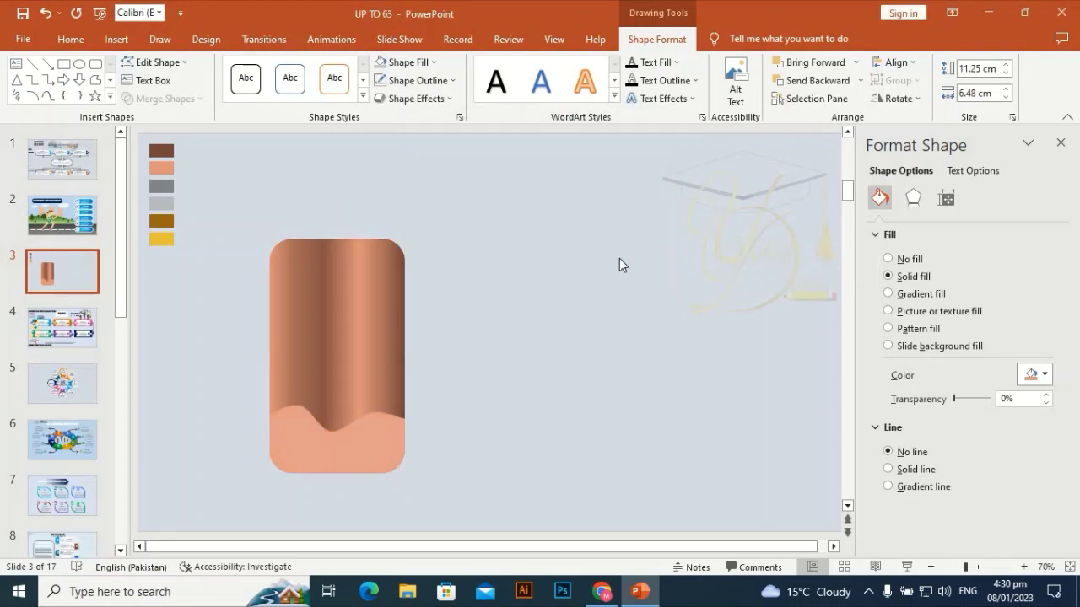
{"action": "left_click", "coordinate": [358, 461]}
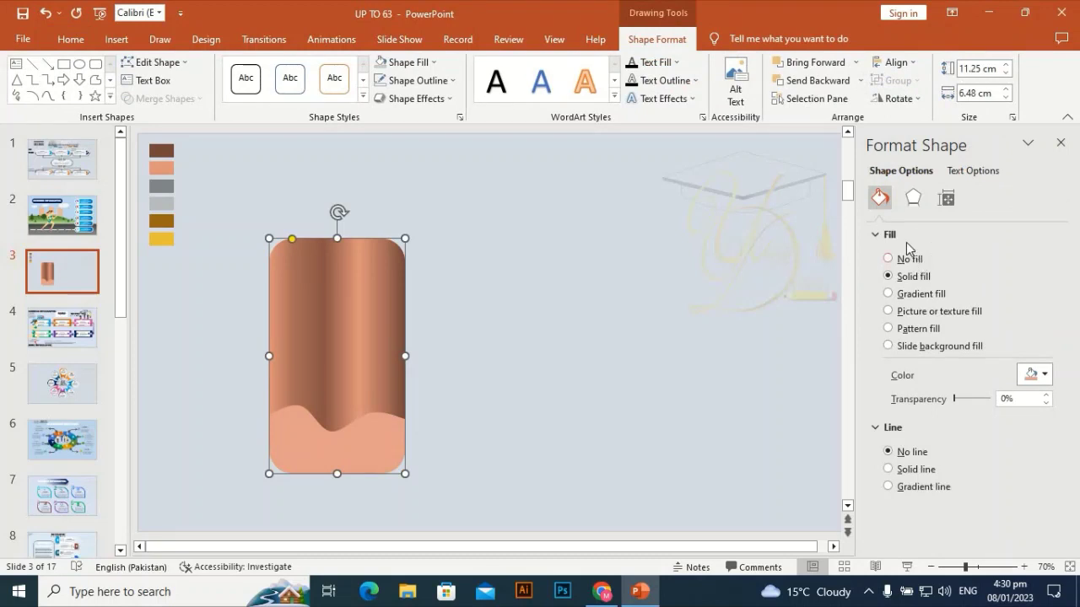
- Give the peach base an Outer Offset: Bottom Right shadow, more transparent, 104% size, 12 pt blur
{"action": "left_click", "coordinate": [911, 203]}
{"action": "left_click", "coordinate": [932, 237]}
{"action": "left_click", "coordinate": [1038, 255]}
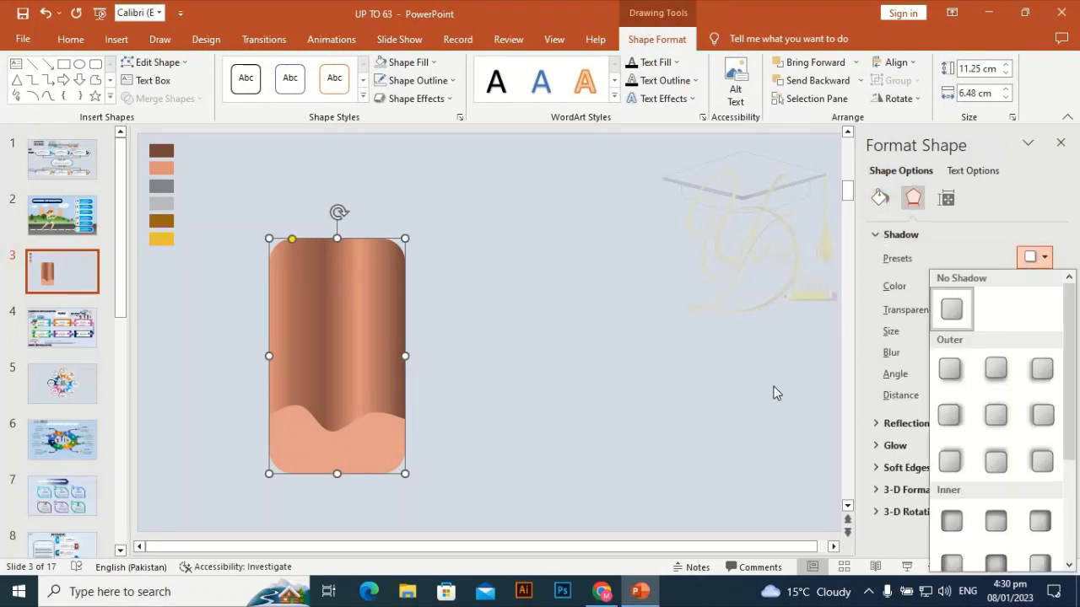
{"action": "left_click", "coordinate": [950, 369]}
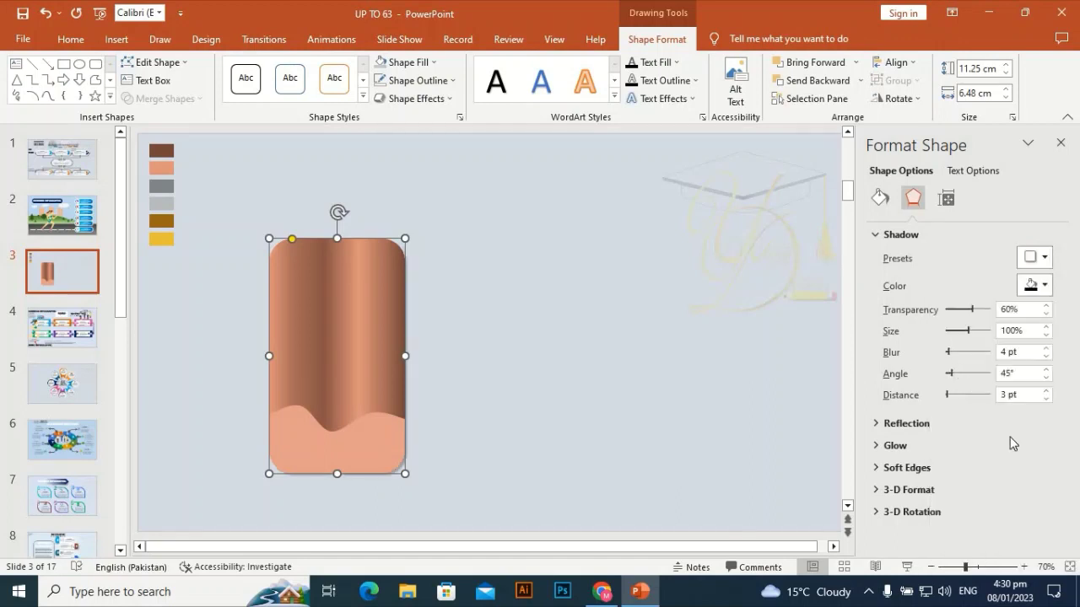
{"action": "left_click", "coordinate": [1046, 307]}
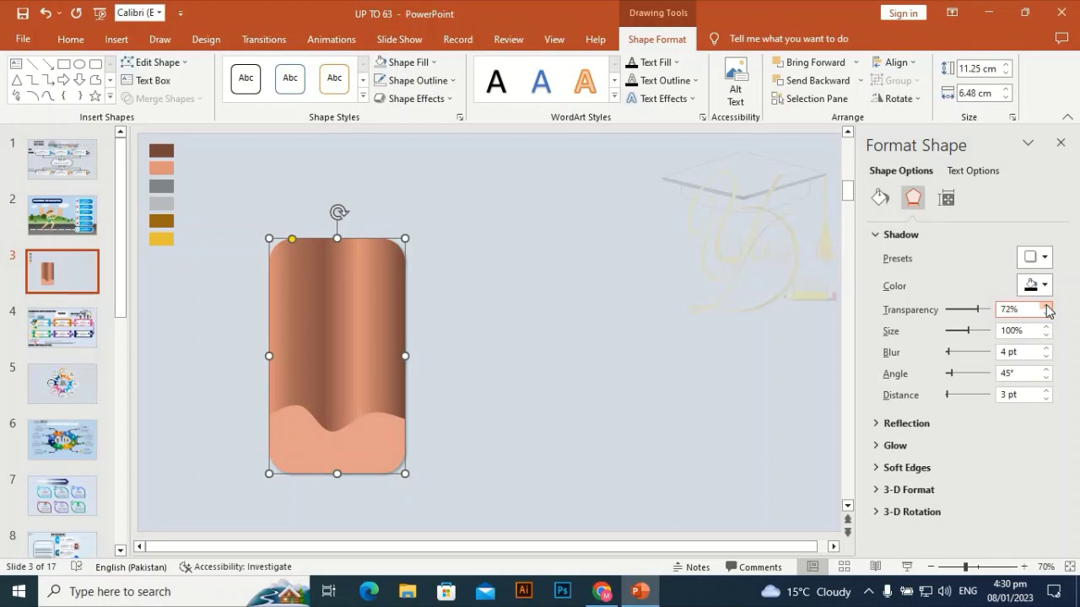
{"action": "left_click", "coordinate": [1046, 327]}
{"action": "left_click", "coordinate": [1047, 327]}
{"action": "left_click", "coordinate": [1046, 326]}
{"action": "left_click", "coordinate": [1047, 327]}
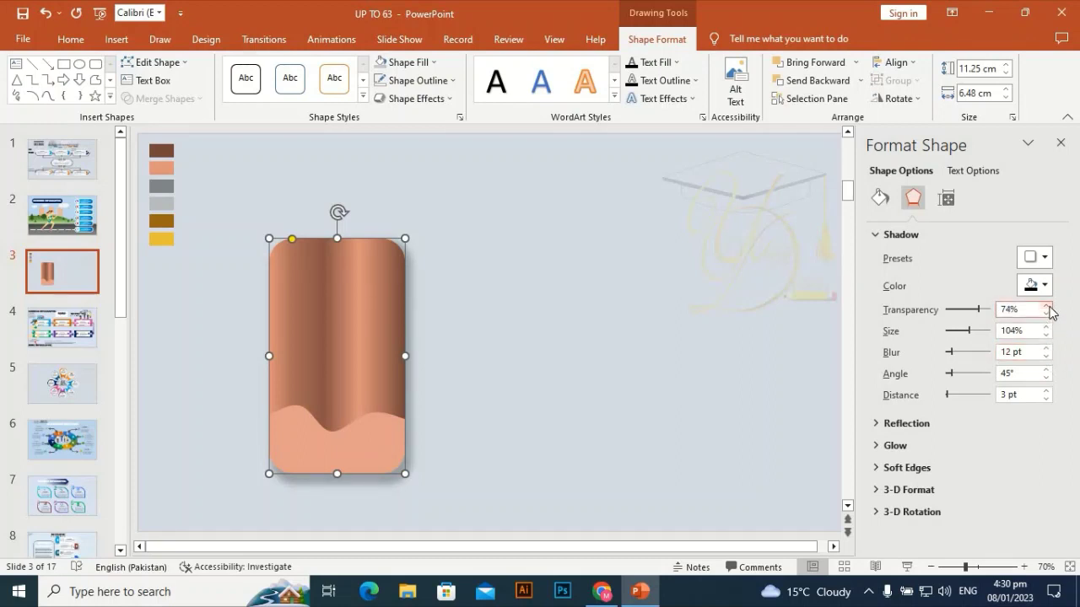
{"action": "left_click", "coordinate": [580, 293]}
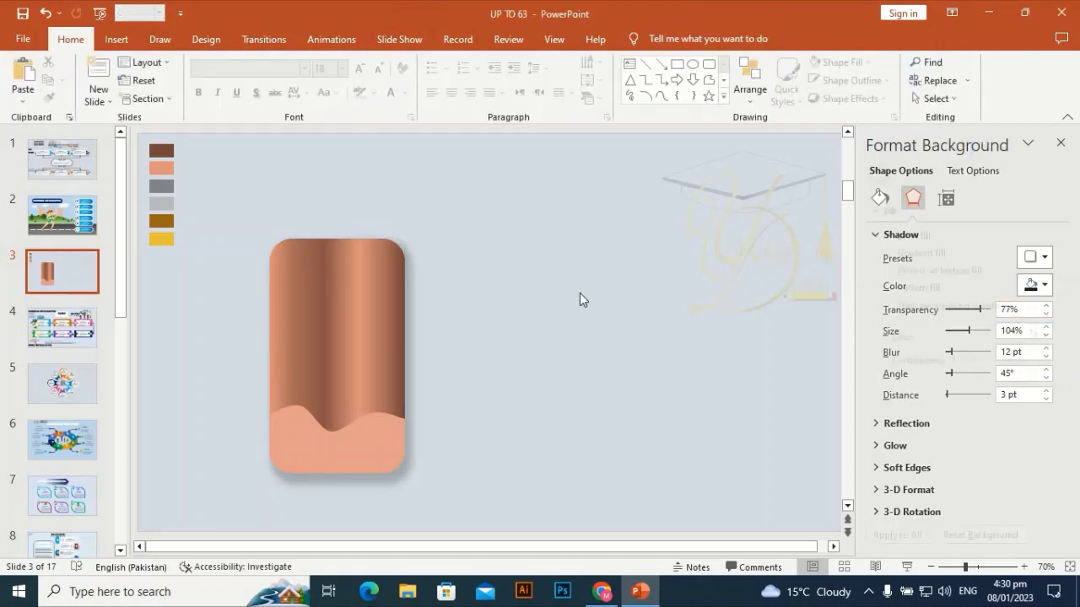
- Give the copper top piece a downward outer shadow at 65% transparency and 101% size
{"action": "left_click", "coordinate": [428, 327]}
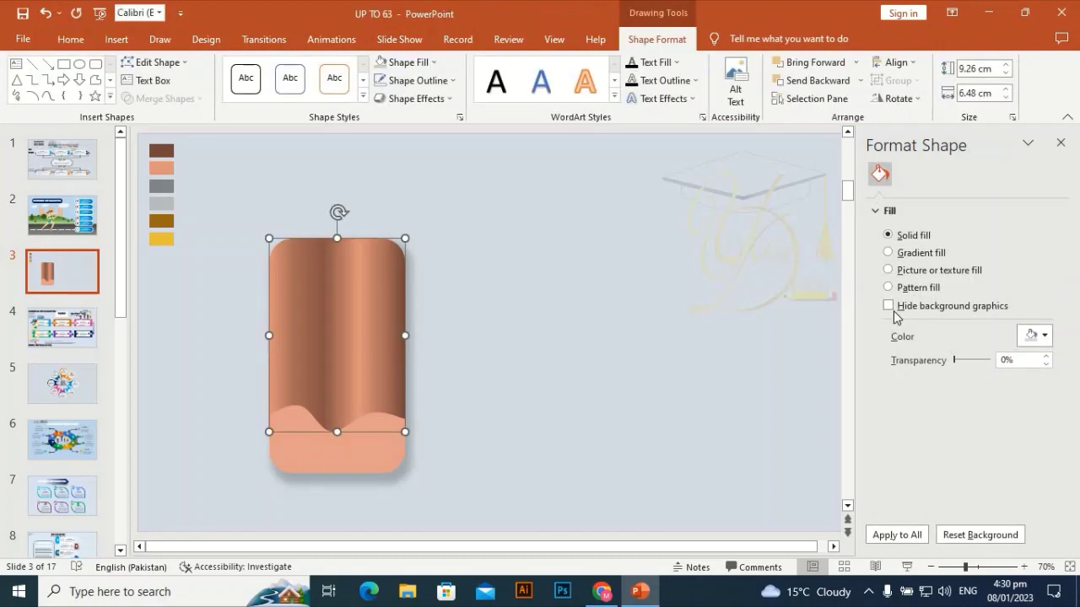
{"action": "left_click", "coordinate": [913, 197]}
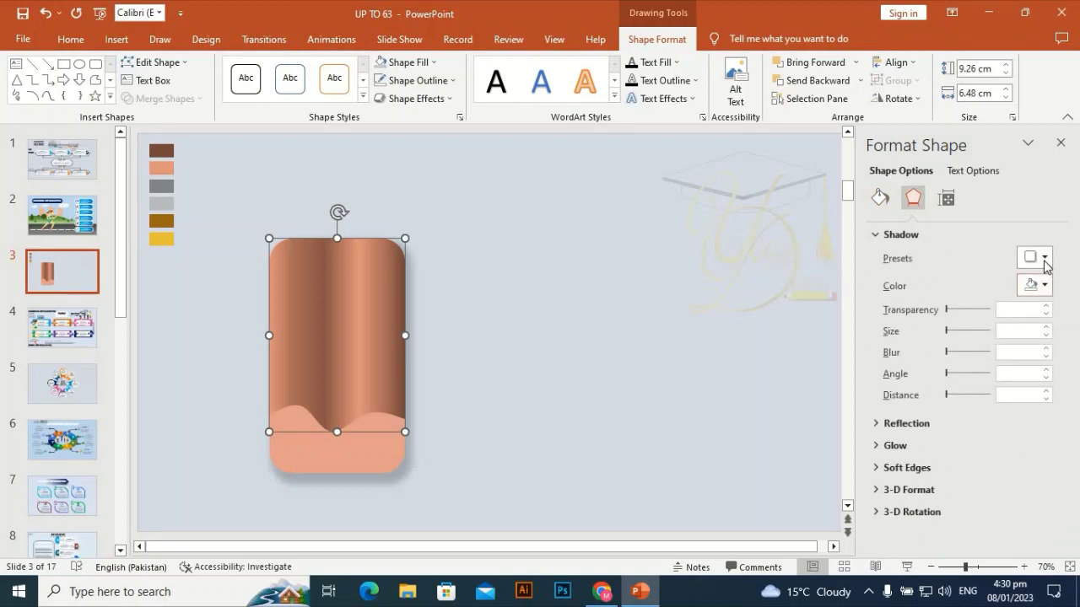
{"action": "left_click", "coordinate": [1034, 258]}
{"action": "left_click", "coordinate": [996, 368]}
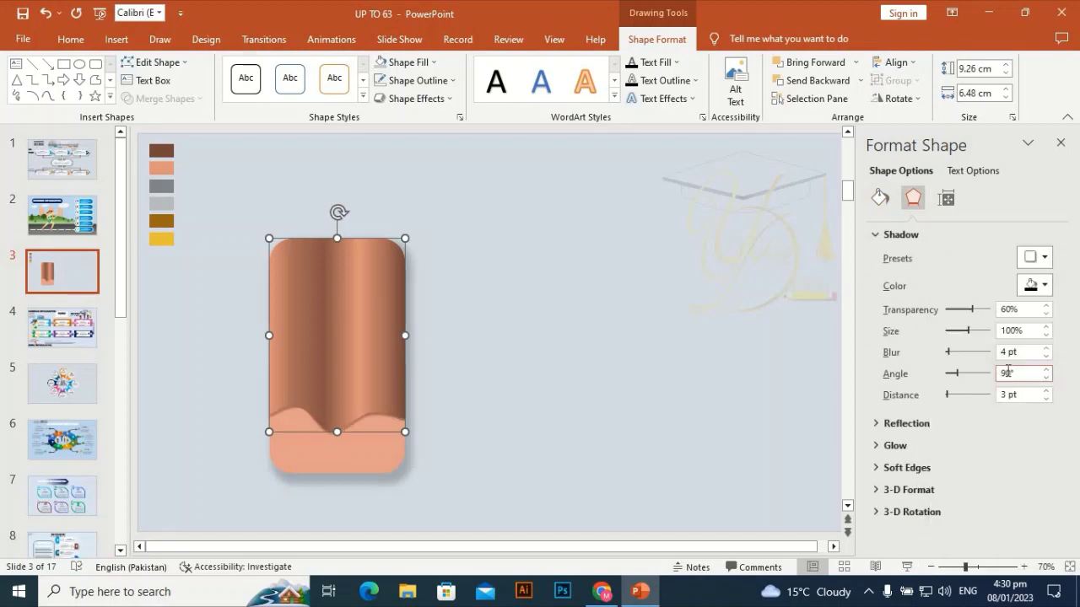
{"action": "left_click", "coordinate": [1047, 306]}
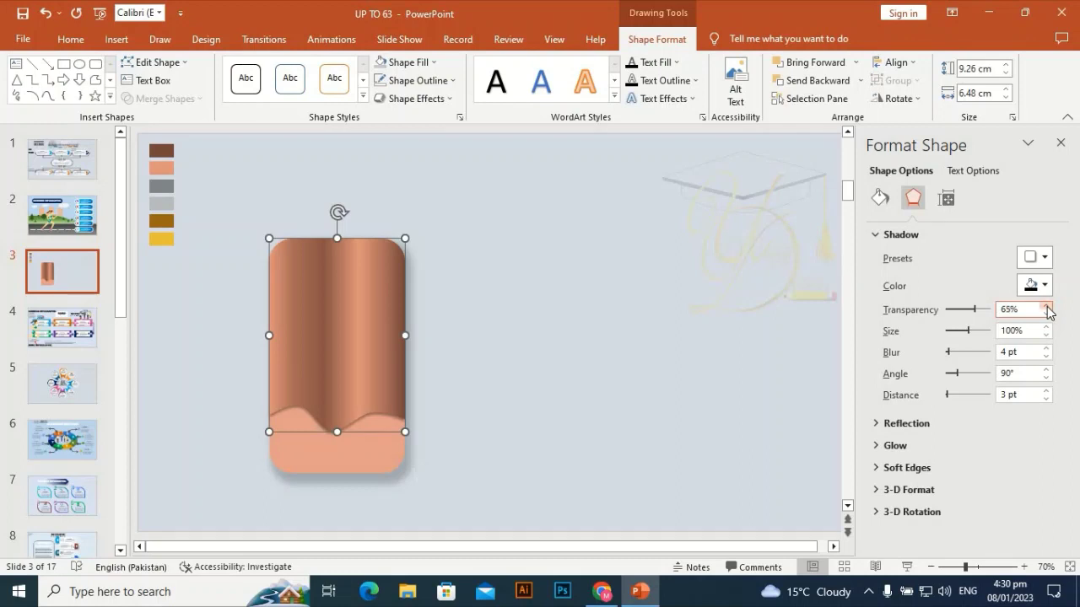
{"action": "left_click", "coordinate": [1049, 333]}
{"action": "left_click", "coordinate": [1047, 327]}
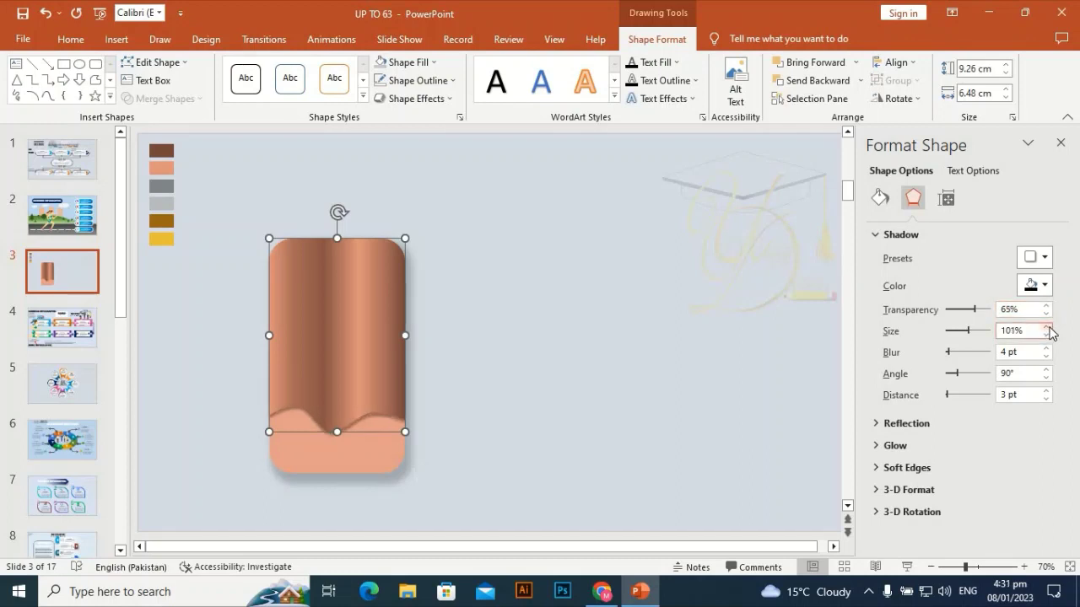
{"action": "left_click", "coordinate": [1048, 349]}
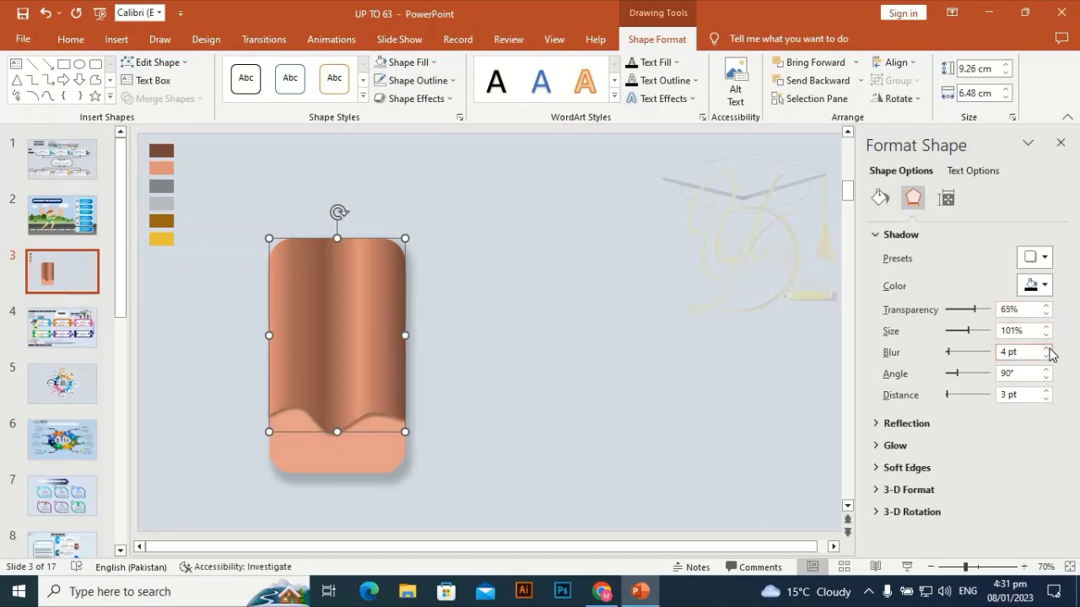
- Insert a small blue rounded-rectangle pill, 1.18 × 3.26 cm, on the card's peach base
{"action": "left_click", "coordinate": [641, 283]}
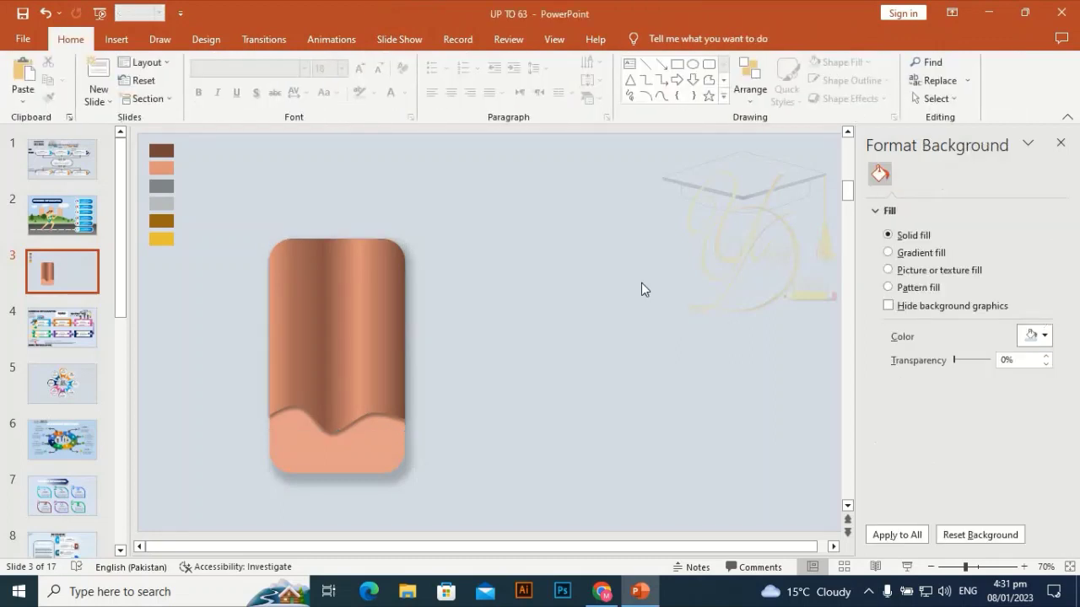
{"action": "left_click", "coordinate": [114, 40]}
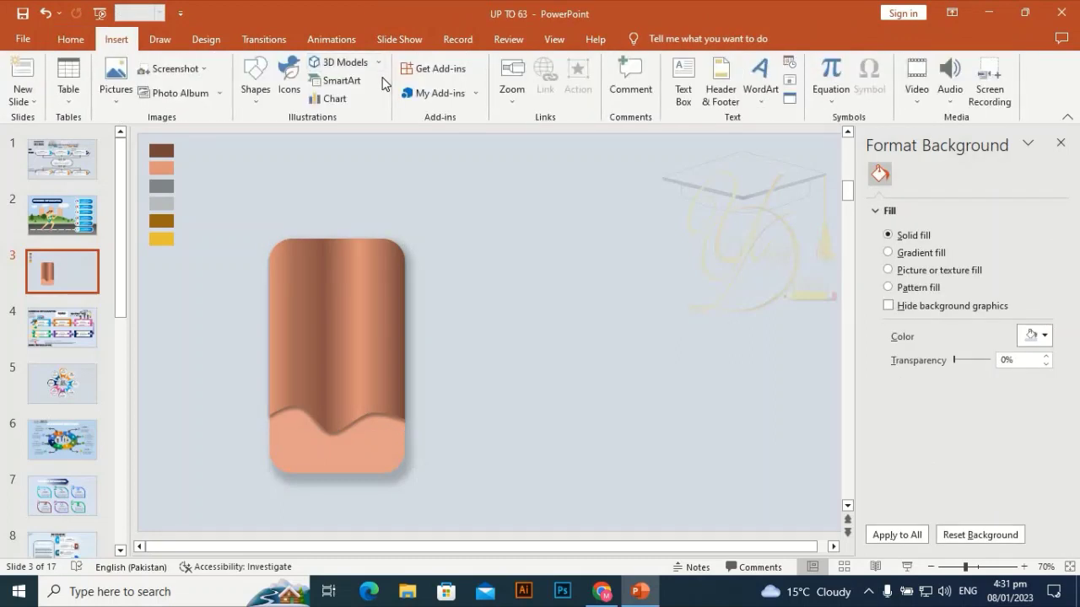
{"action": "left_click", "coordinate": [255, 80]}
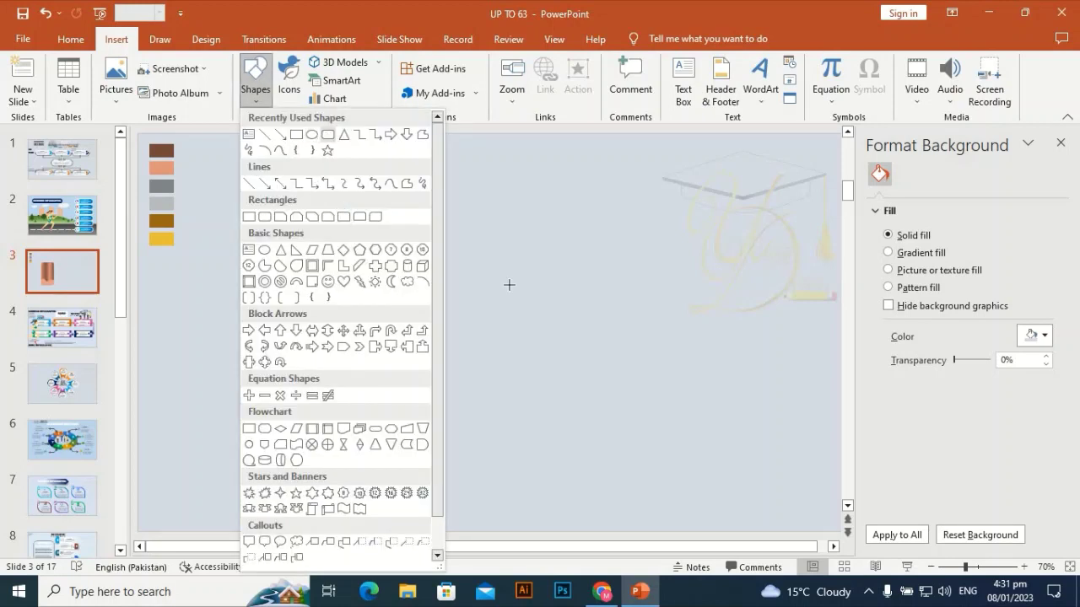
{"action": "left_click_drag", "start_coordinate": [469, 260], "coordinate": [532, 294]}
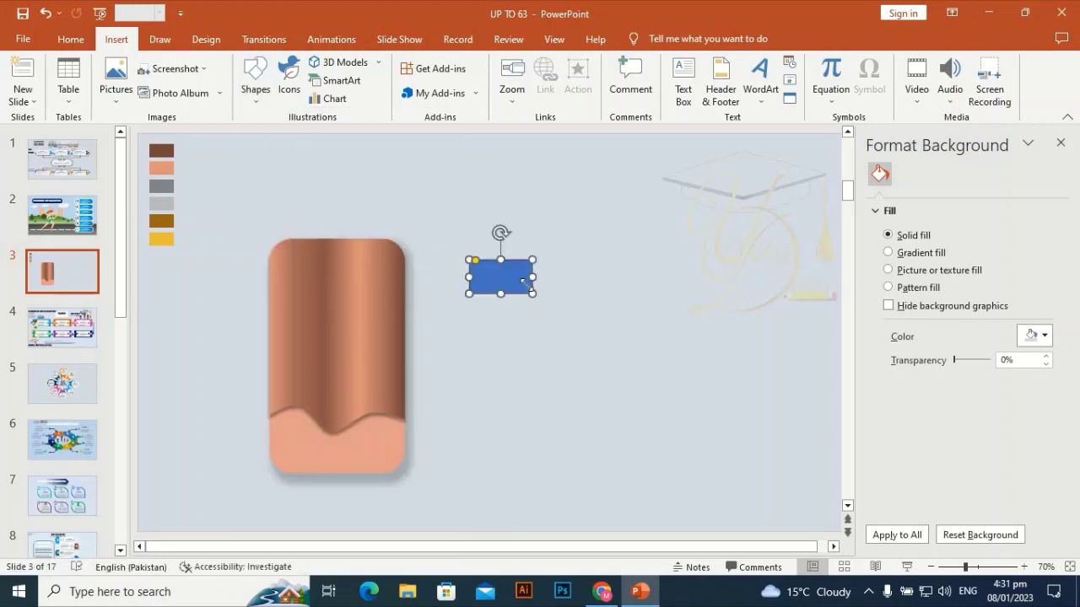
{"action": "left_click_drag", "start_coordinate": [477, 261], "coordinate": [347, 472]}
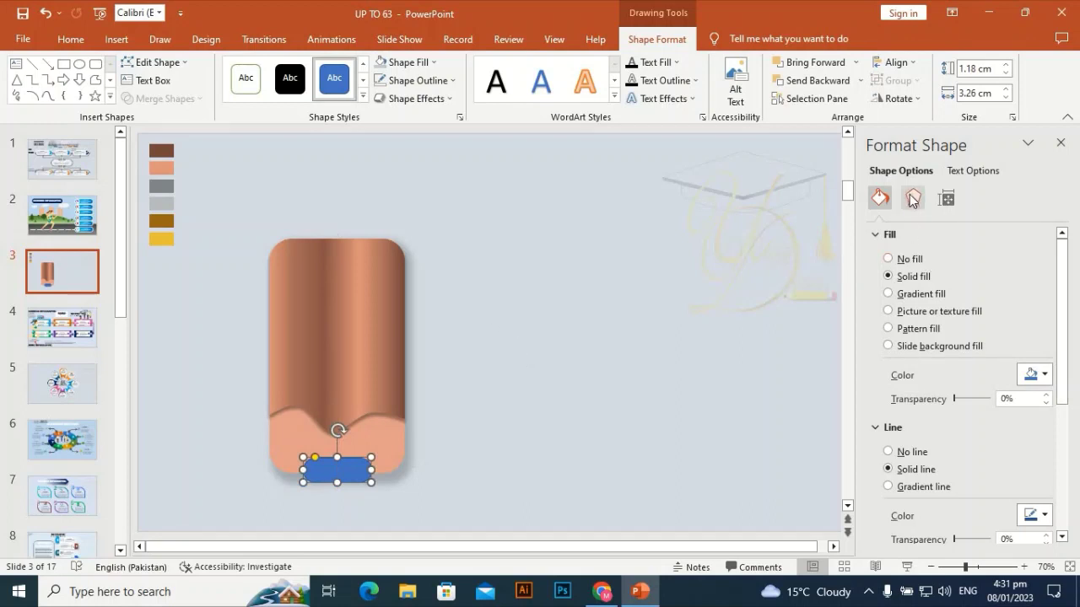
- Give the pill a gradient fill and reduce it to two stops at the ends
{"action": "left_click", "coordinate": [919, 294]}
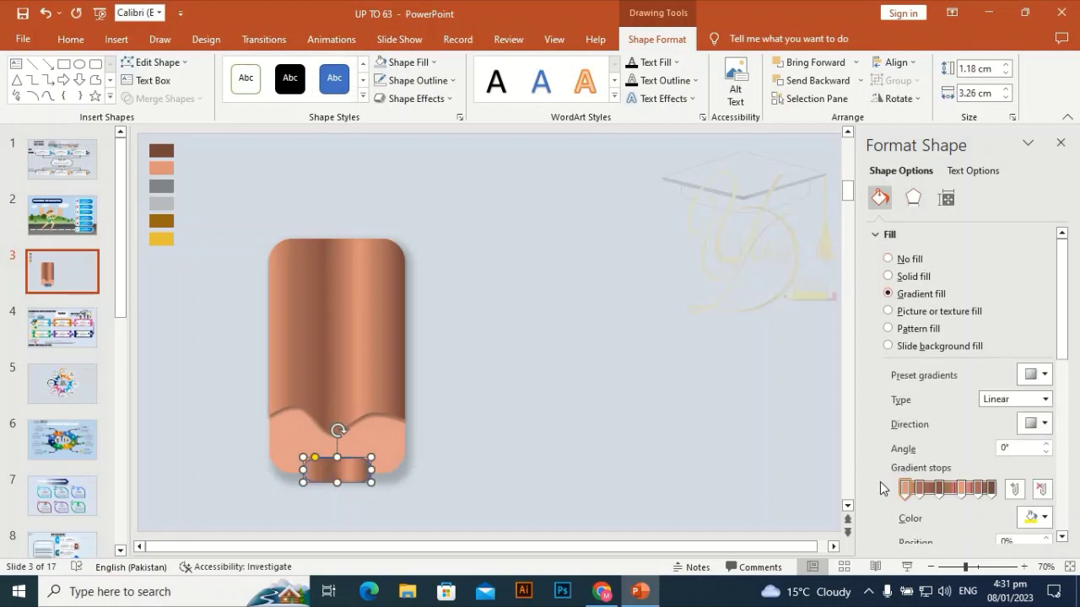
{"action": "scroll", "coordinate": [1064, 337], "scroll_direction": "down", "scroll_amount": 1}
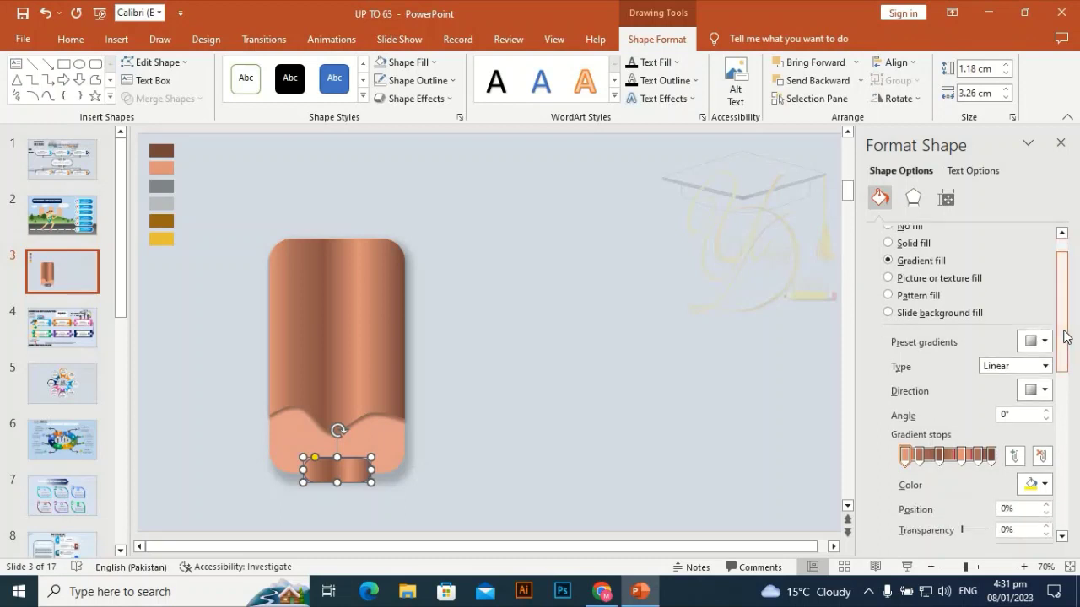
{"action": "left_click", "coordinate": [981, 456]}
{"action": "left_click", "coordinate": [1042, 456]}
{"action": "left_click", "coordinate": [1042, 456]}
{"action": "left_click", "coordinate": [1042, 456]}
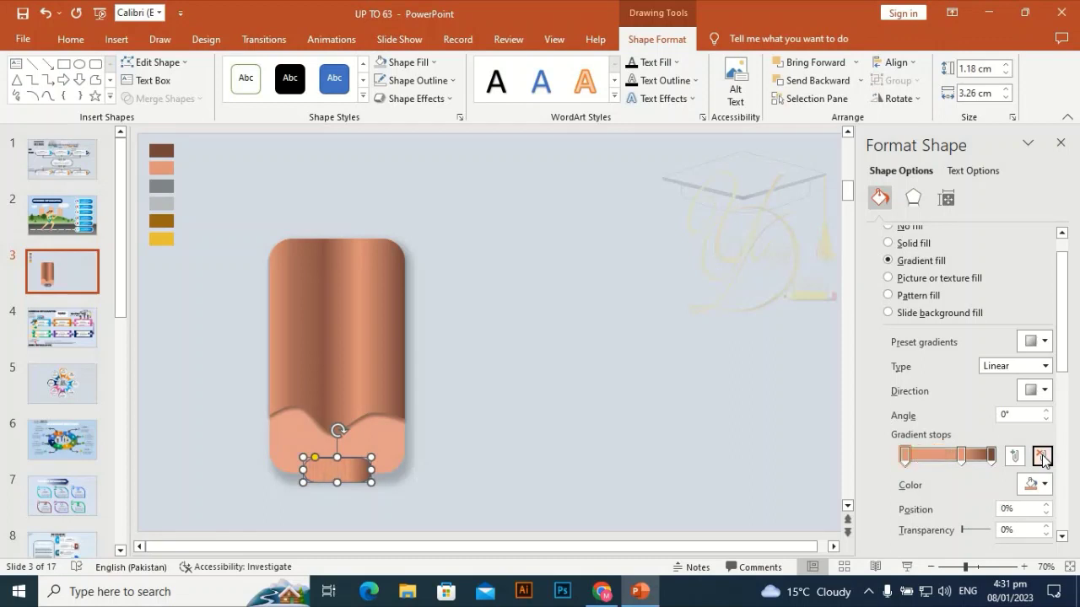
{"action": "left_click", "coordinate": [1043, 456]}
{"action": "left_click_drag", "start_coordinate": [960, 455], "coordinate": [886, 463]}
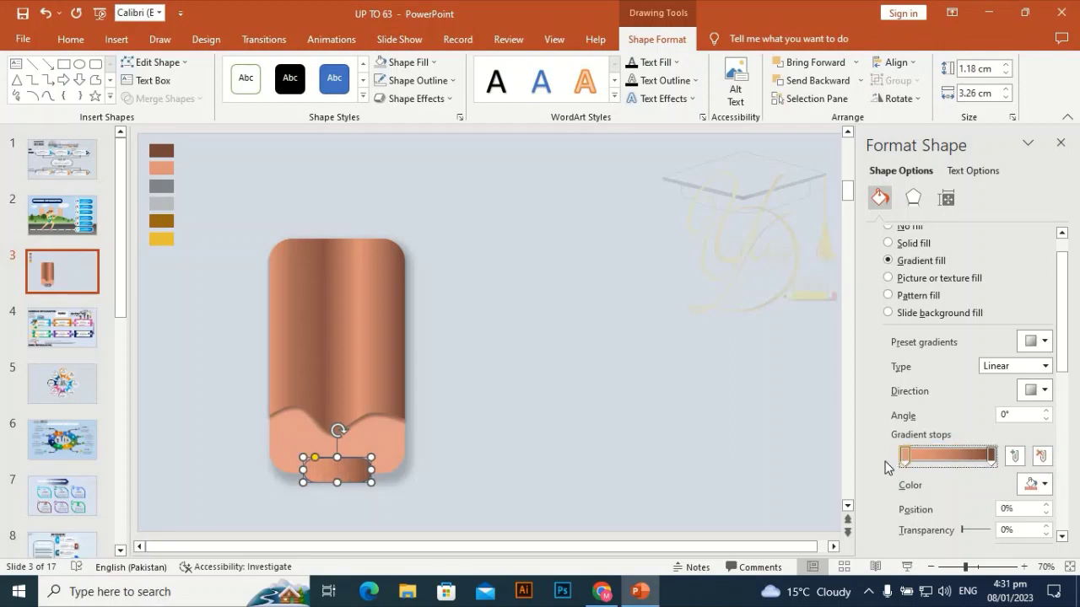
{"action": "left_click", "coordinate": [1047, 484]}
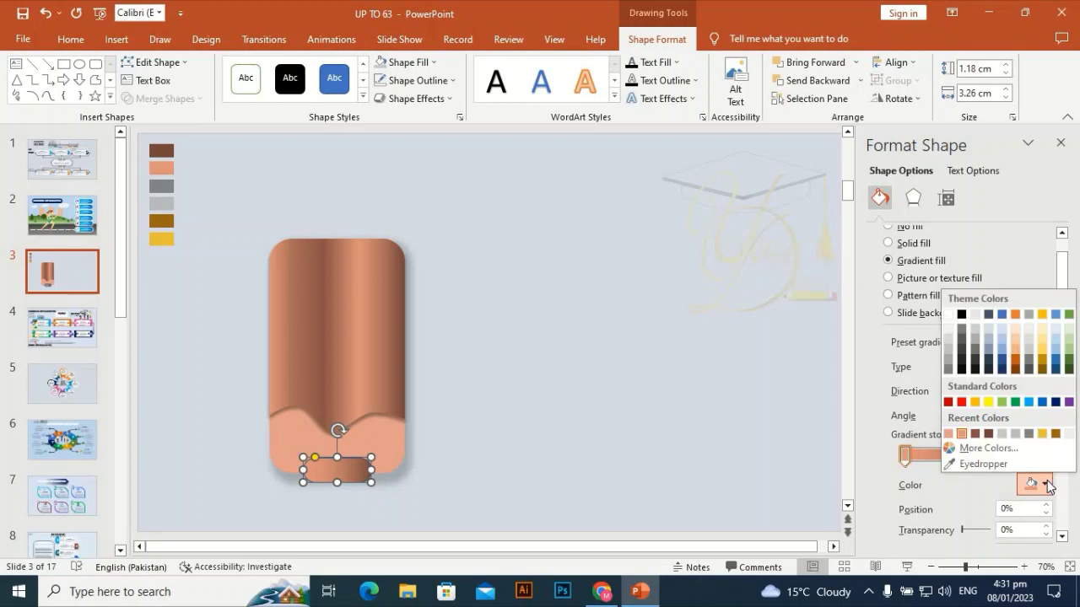
{"action": "left_click", "coordinate": [815, 435]}
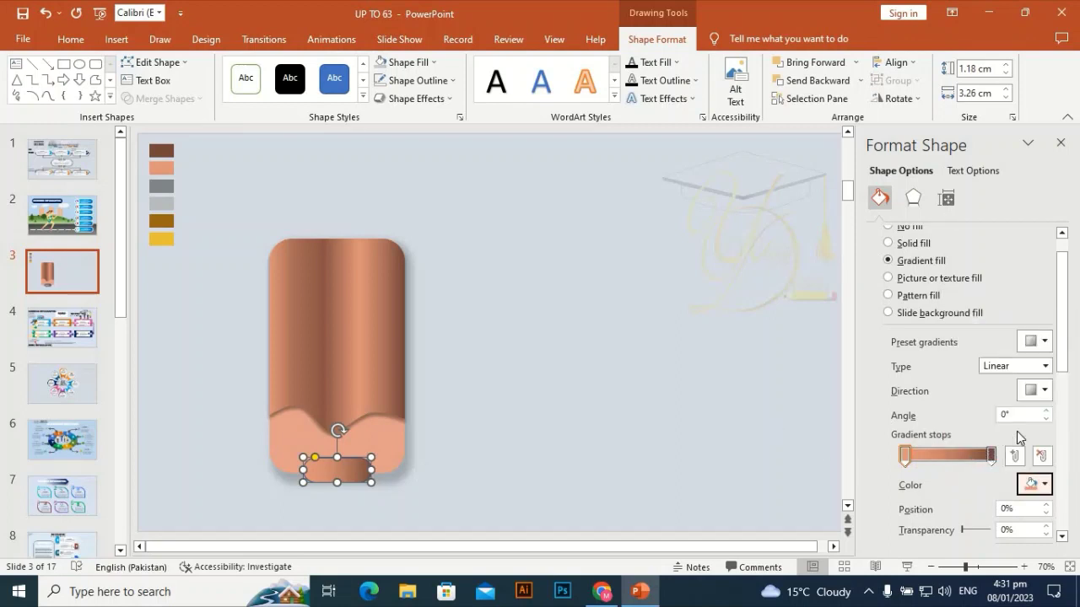
- Set the gradient to Linear Up (270°) and make both stops near-white
{"action": "left_click", "coordinate": [1043, 390]}
{"action": "left_click", "coordinate": [952, 457]}
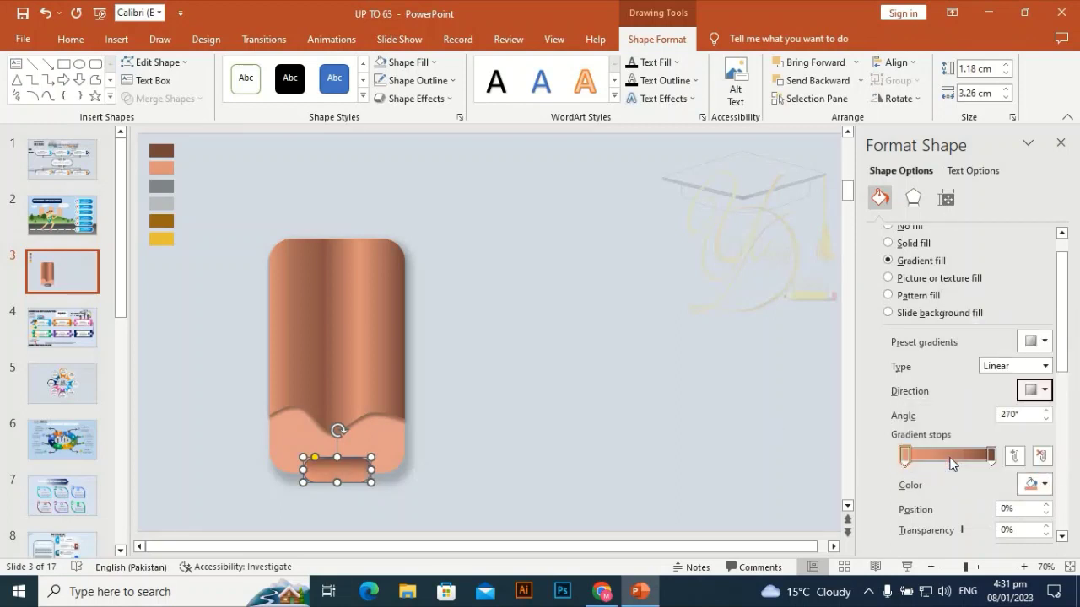
{"action": "left_click", "coordinate": [993, 458]}
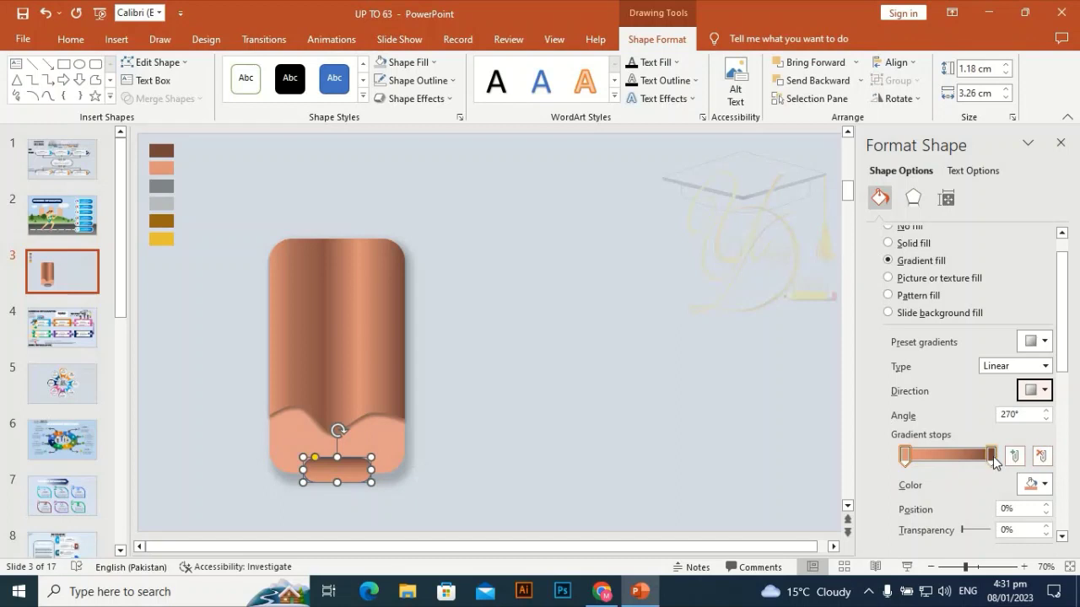
{"action": "left_click", "coordinate": [1046, 484]}
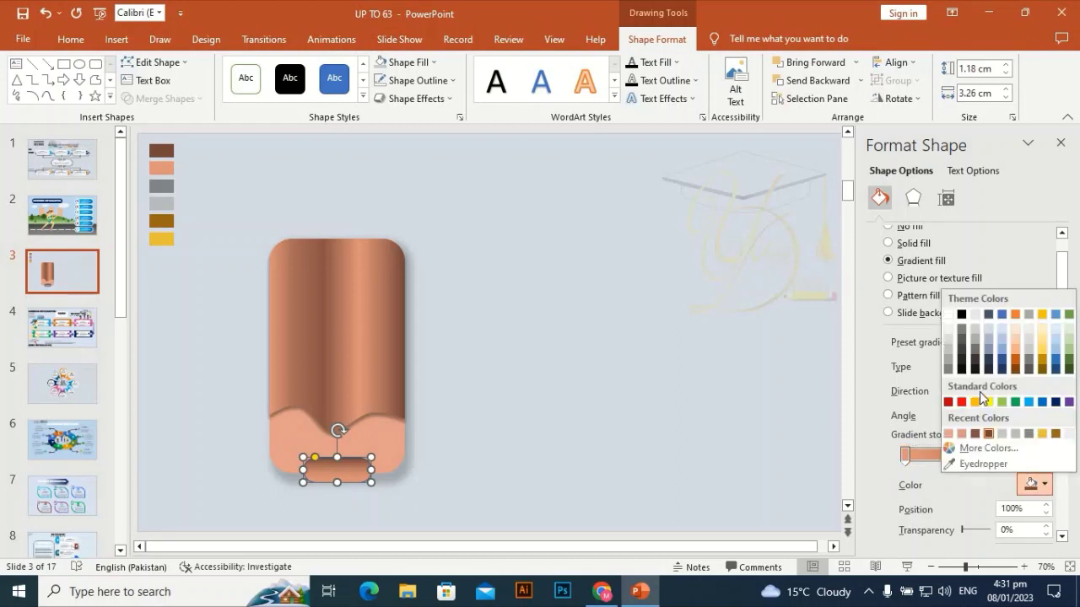
{"action": "left_click", "coordinate": [948, 337]}
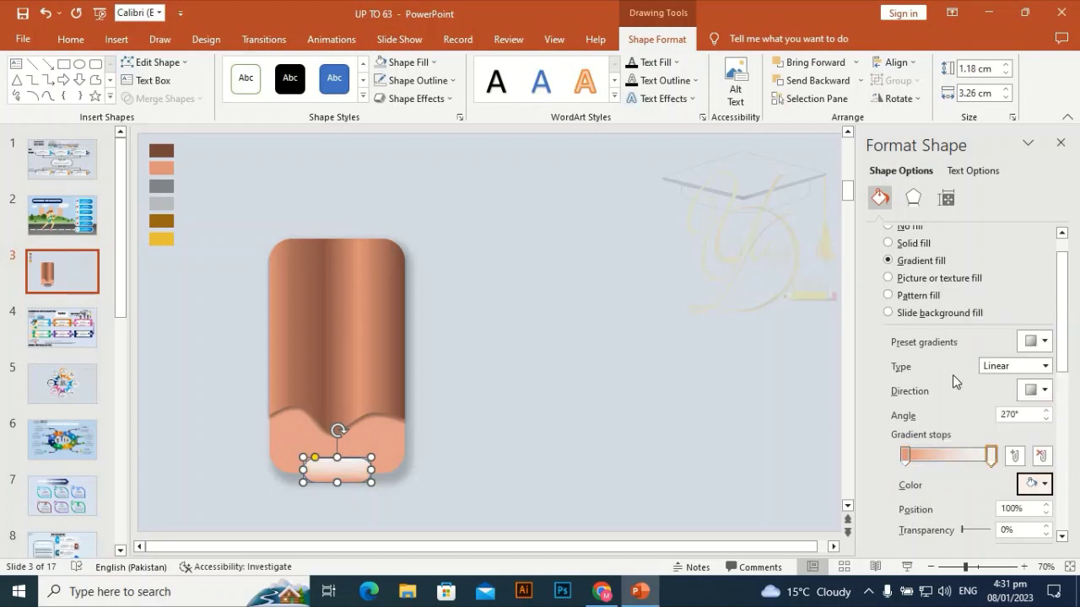
{"action": "left_click", "coordinate": [905, 457]}
{"action": "left_click", "coordinate": [1045, 483]}
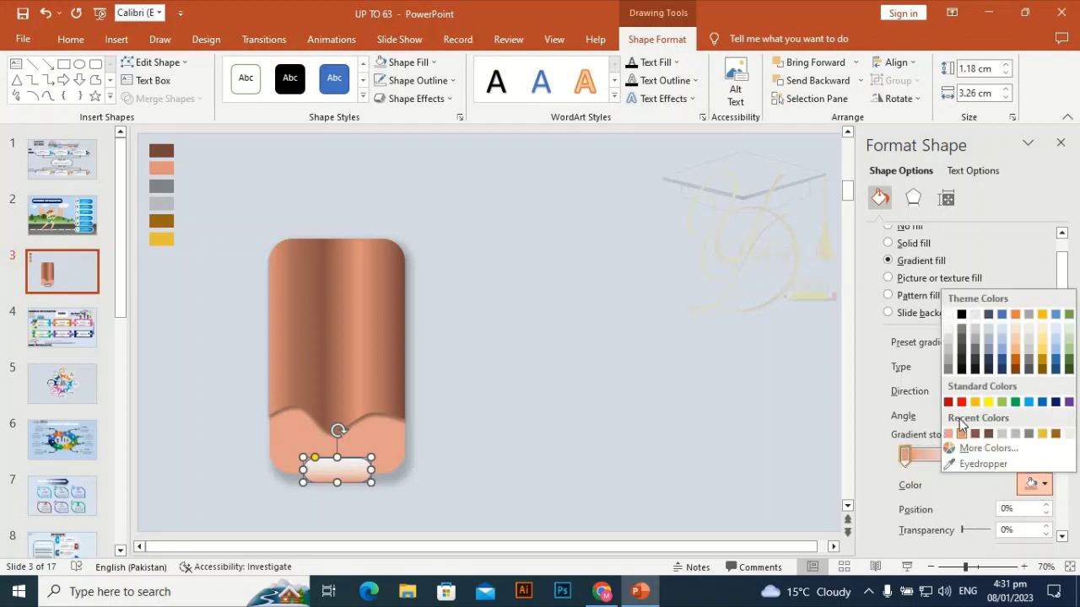
{"action": "left_click", "coordinate": [948, 336]}
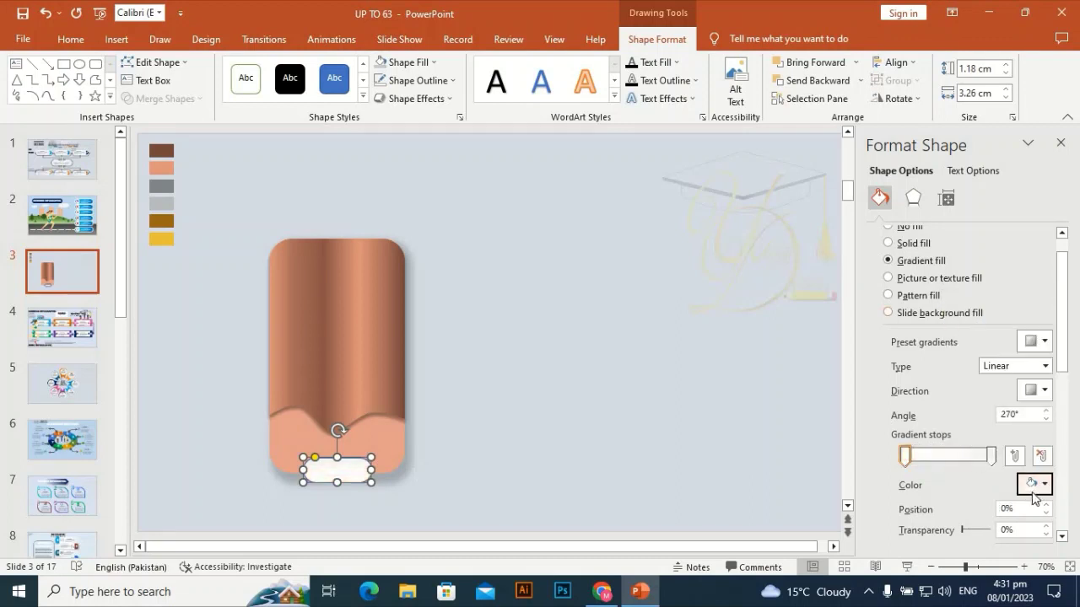
{"action": "left_click_drag", "start_coordinate": [1065, 337], "coordinate": [1066, 448]}
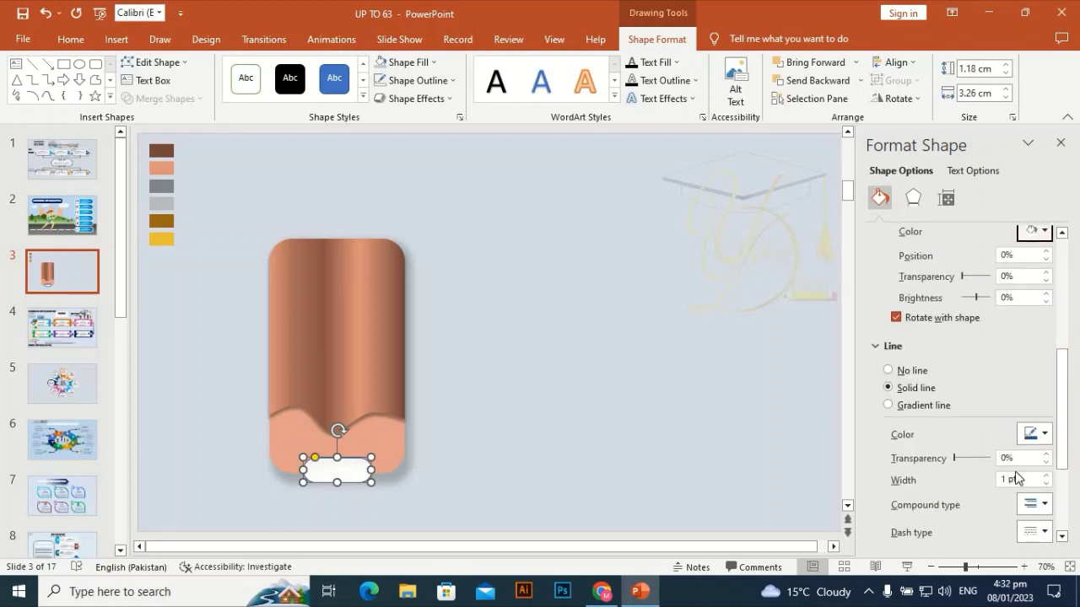
- Give the pill a two-stop gradient outline in light grey and a very light colour
{"action": "left_click", "coordinate": [897, 405]}
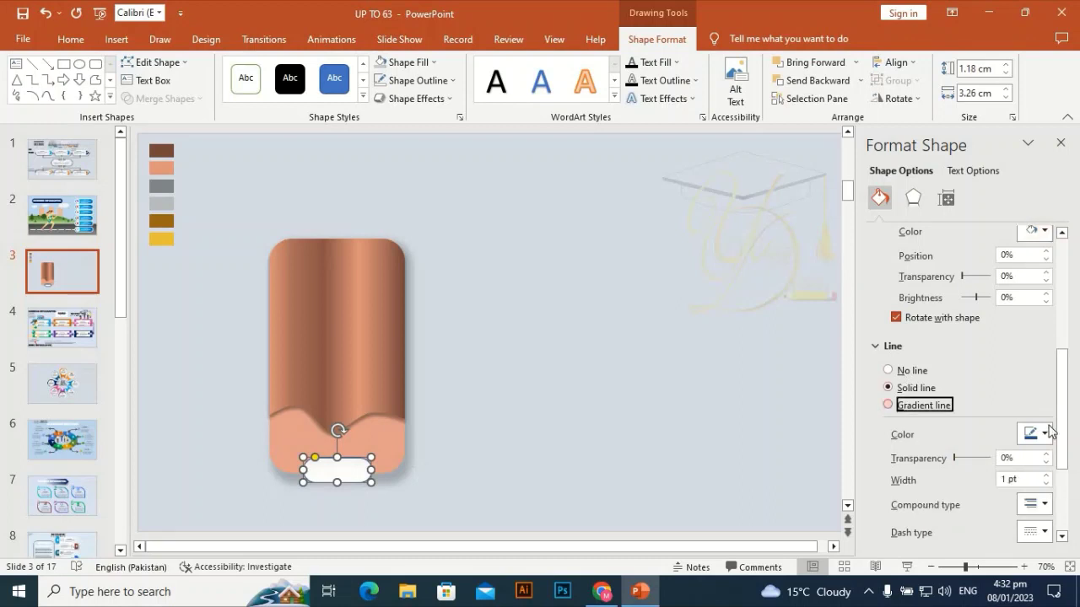
{"action": "left_click_drag", "start_coordinate": [1066, 434], "coordinate": [1065, 501]}
{"action": "left_click", "coordinate": [976, 297]}
{"action": "left_click", "coordinate": [1041, 296]}
{"action": "left_click", "coordinate": [1041, 296]}
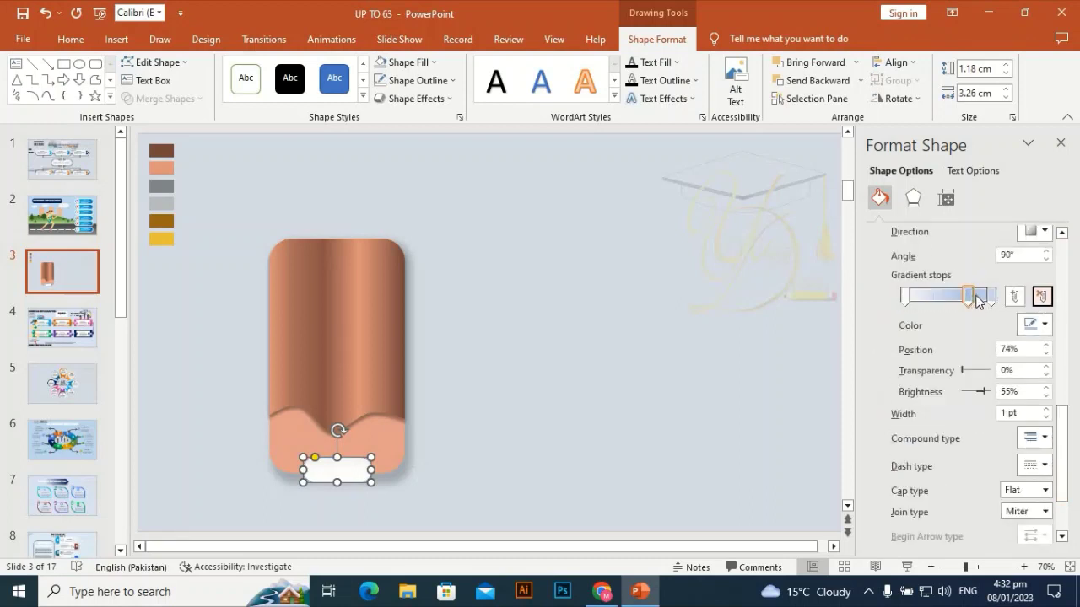
{"action": "left_click", "coordinate": [1041, 296]}
{"action": "left_click", "coordinate": [991, 297]}
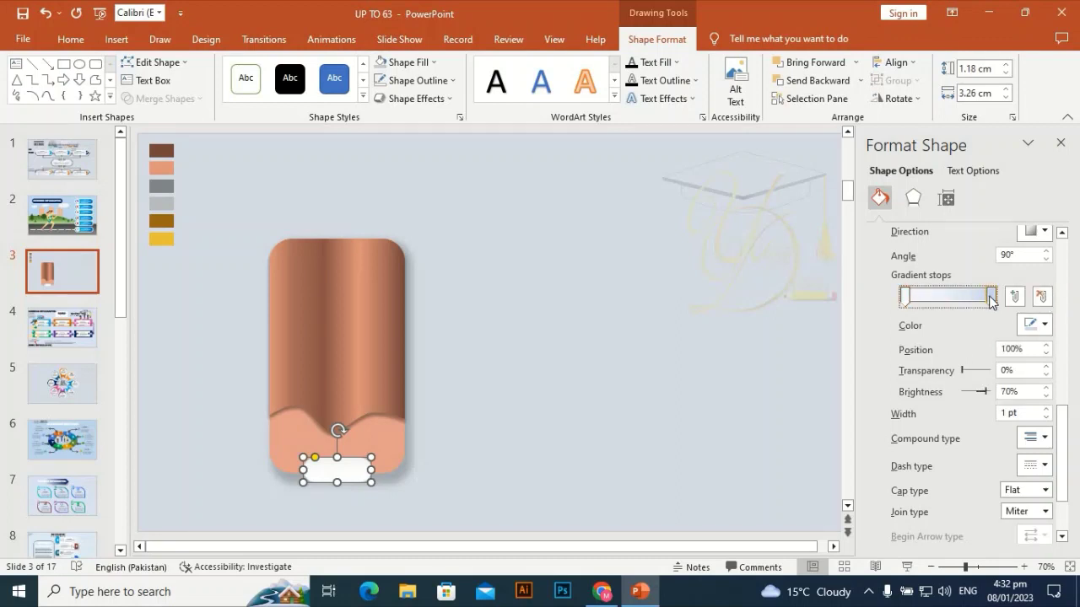
{"action": "left_click", "coordinate": [1043, 324]}
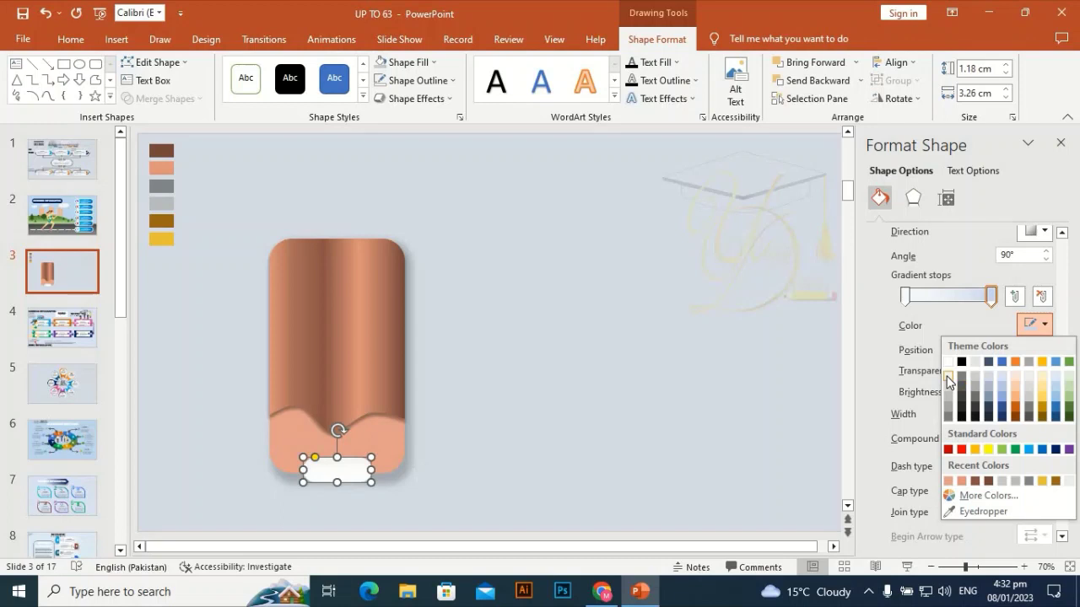
{"action": "left_click", "coordinate": [947, 380]}
{"action": "left_click", "coordinate": [907, 298]}
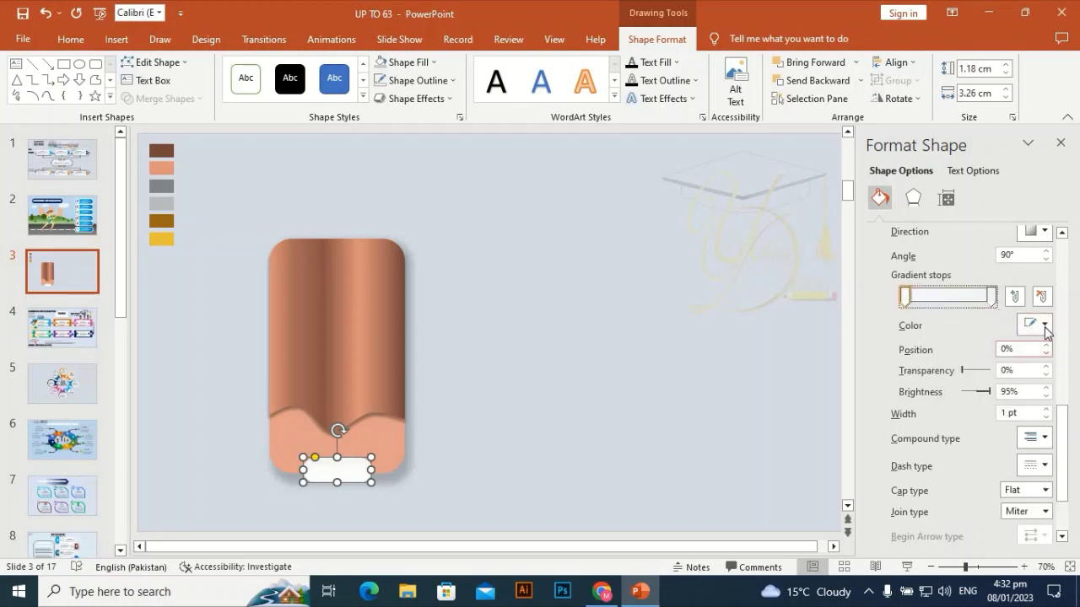
{"action": "left_click", "coordinate": [1043, 325]}
{"action": "left_click", "coordinate": [955, 360]}
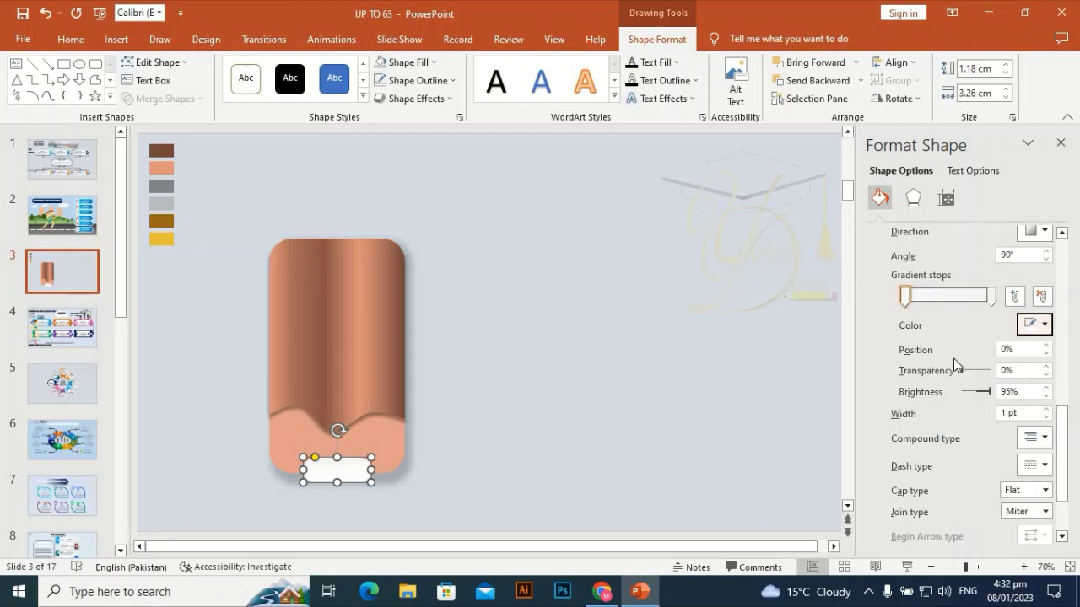
- Set the pill's outline weight to 2.25 pt
{"action": "left_click", "coordinate": [452, 80]}
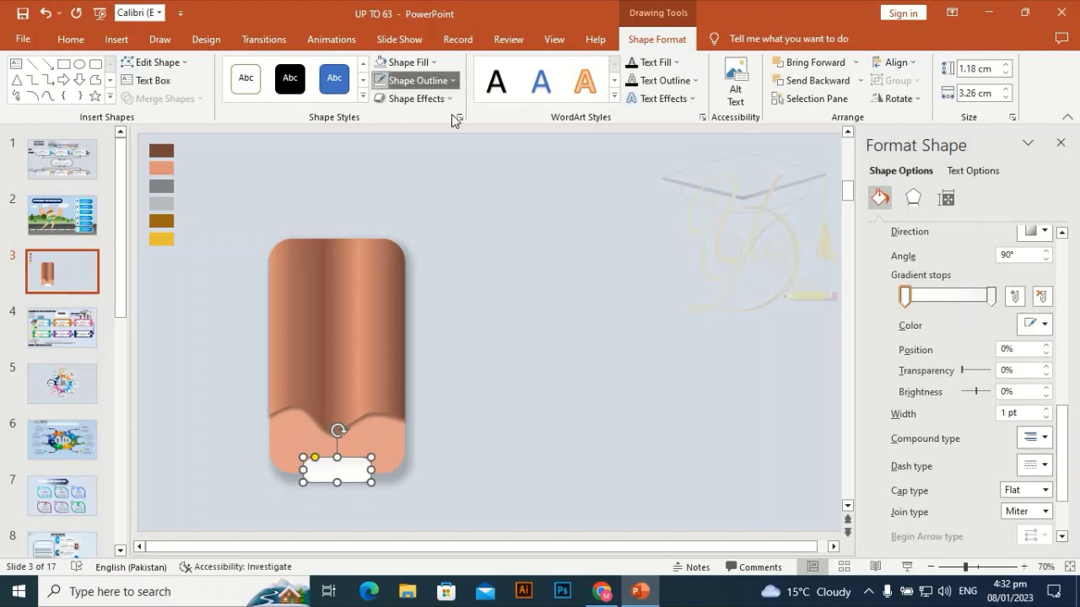
{"action": "mouse_move", "coordinate": [409, 310]}
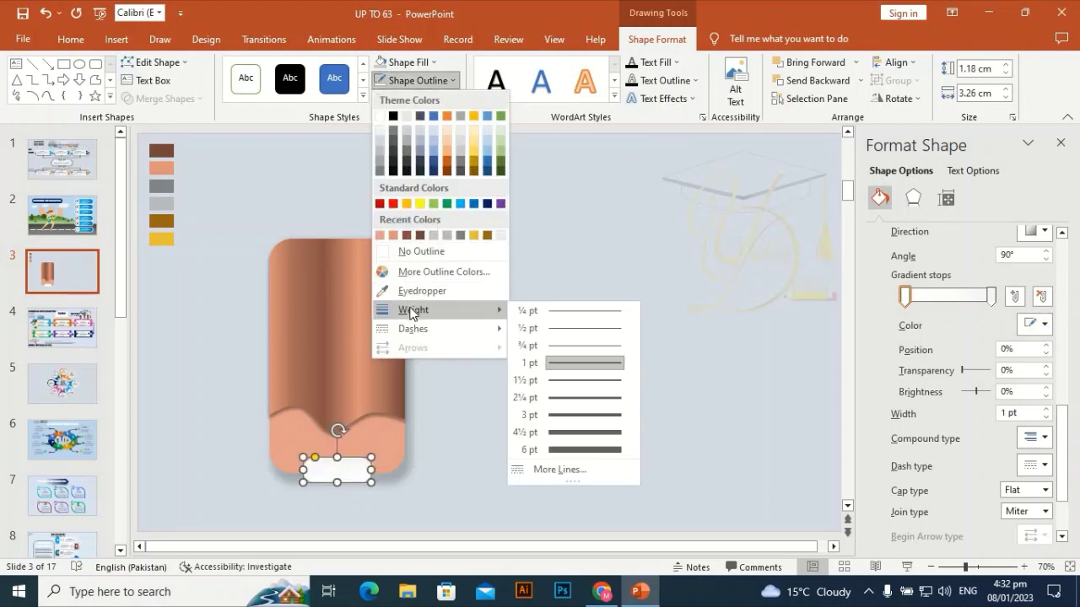
{"action": "left_click", "coordinate": [591, 403]}
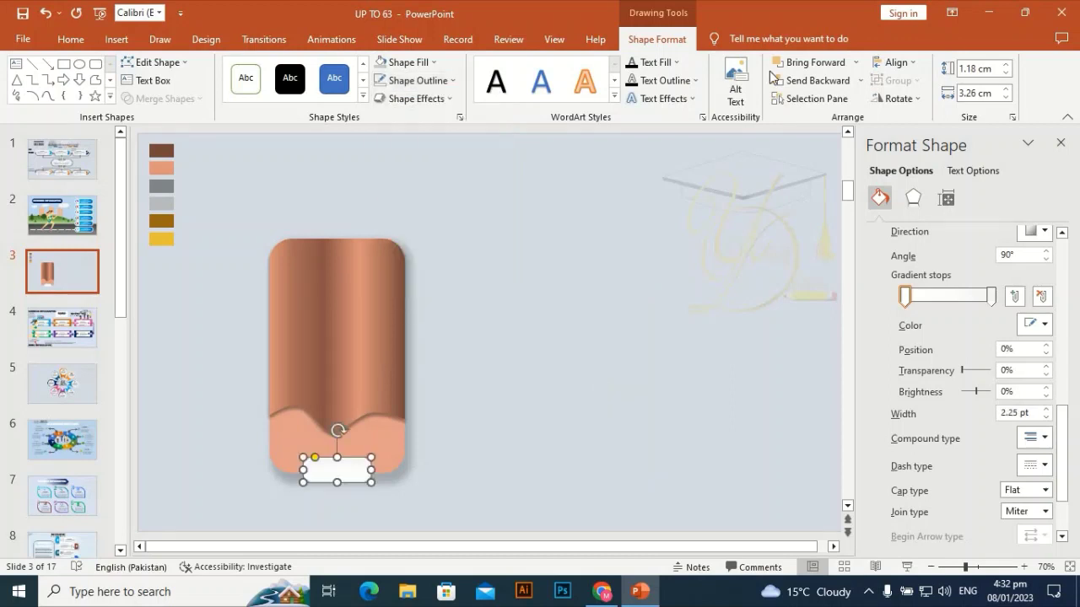
{"action": "left_click", "coordinate": [912, 199]}
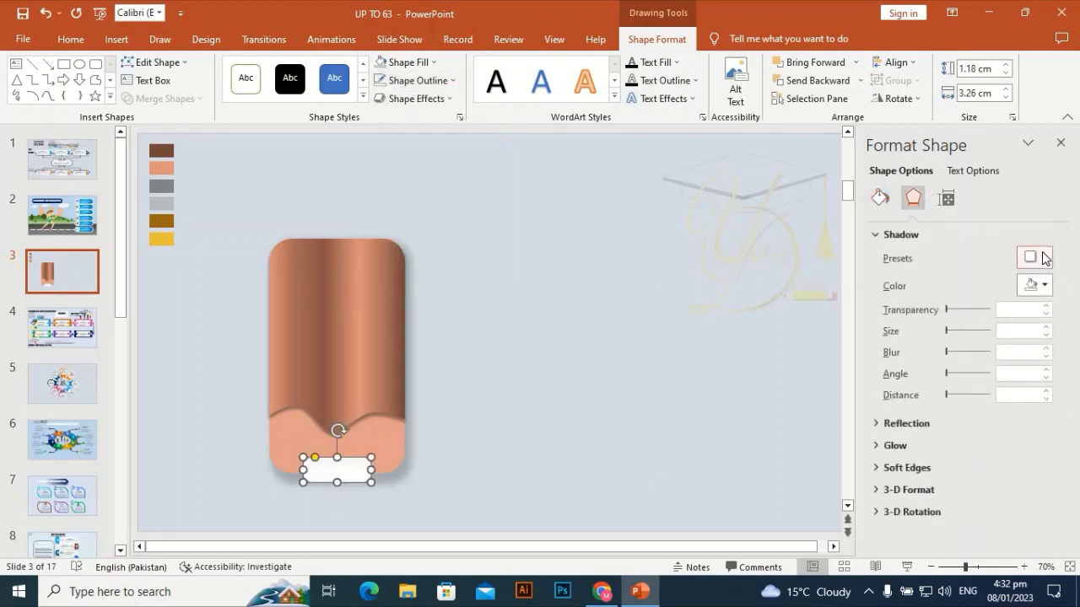
- Give the white pill an outer drop shadow with 70% transparency and 103% size
{"action": "left_click", "coordinate": [1043, 257]}
{"action": "left_click", "coordinate": [995, 374]}
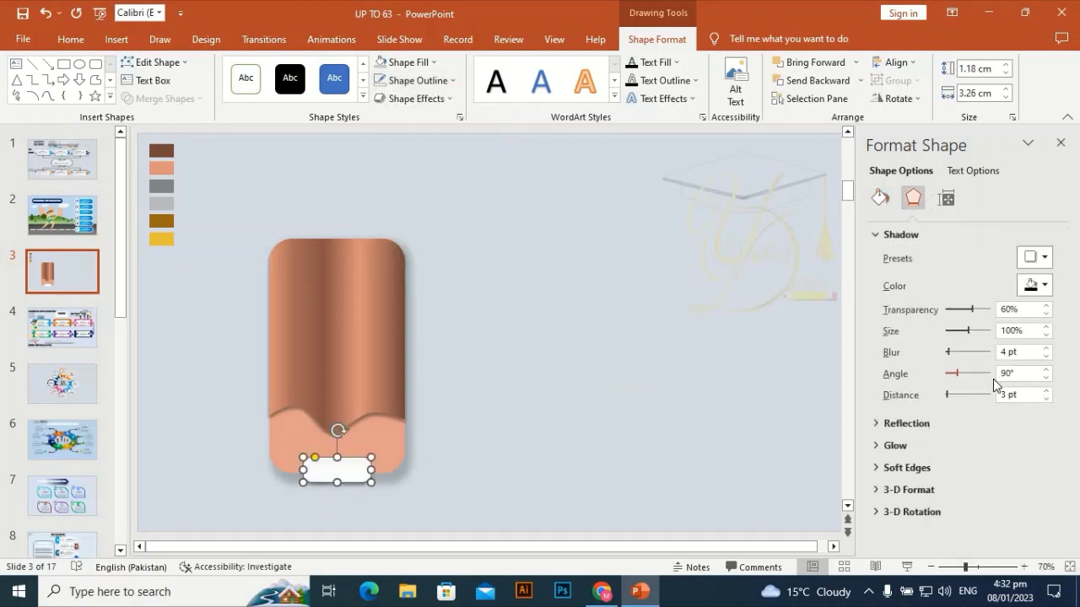
{"action": "left_click", "coordinate": [1046, 306]}
{"action": "left_click", "coordinate": [1046, 307]}
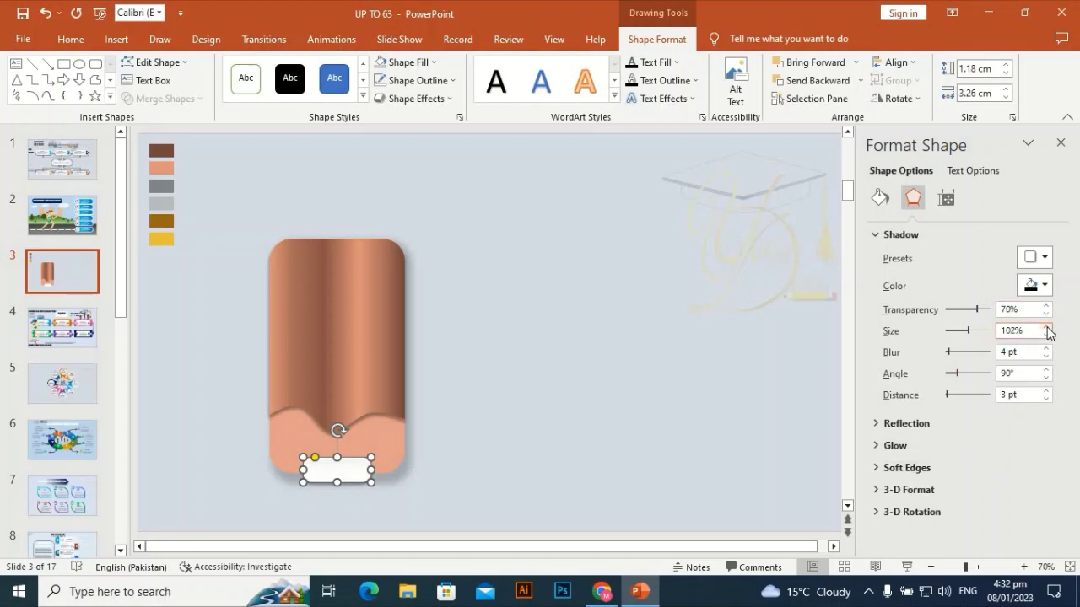
{"action": "left_click", "coordinate": [1046, 328]}
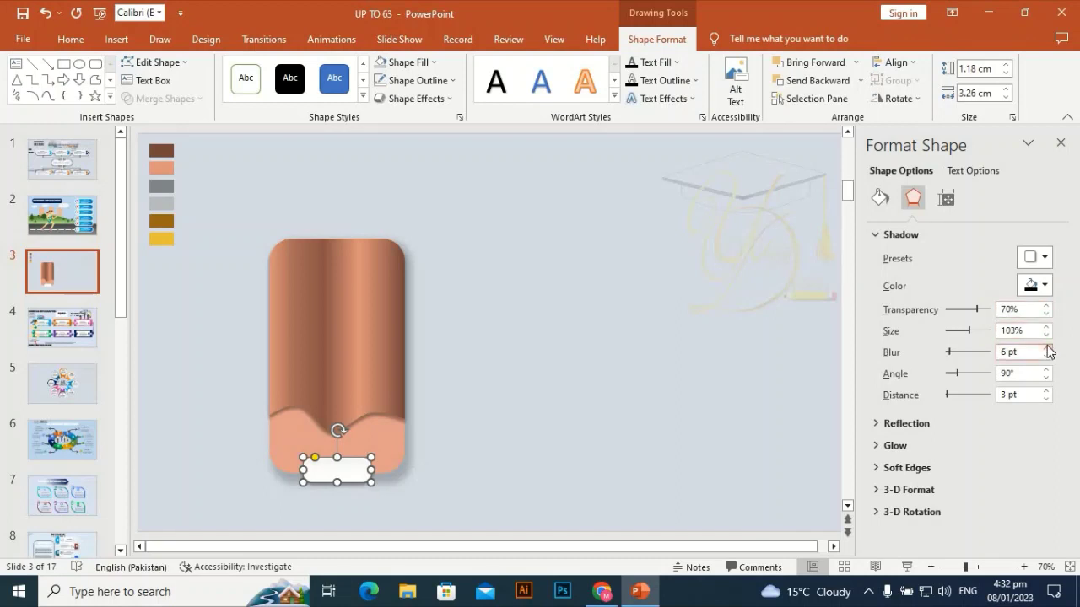
- Review the shadowed pill with it kept centred on the card, then switch to slide 2
{"action": "left_click", "coordinate": [529, 321]}
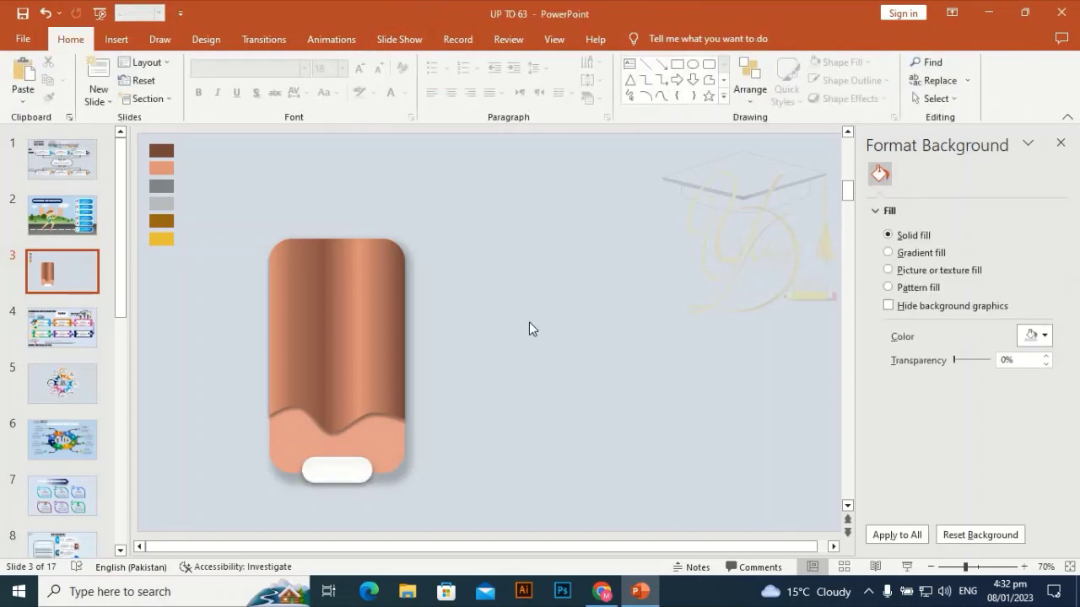
{"action": "left_click_drag", "start_coordinate": [343, 477], "coordinate": [340, 476]}
{"action": "left_click", "coordinate": [481, 466]}
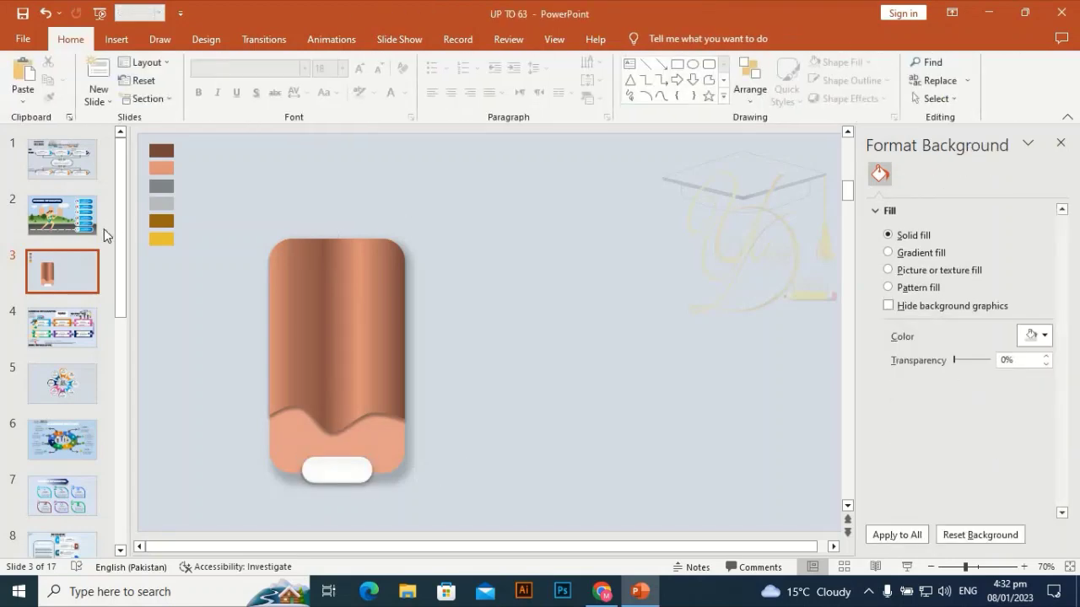
{"action": "left_click", "coordinate": [57, 221]}
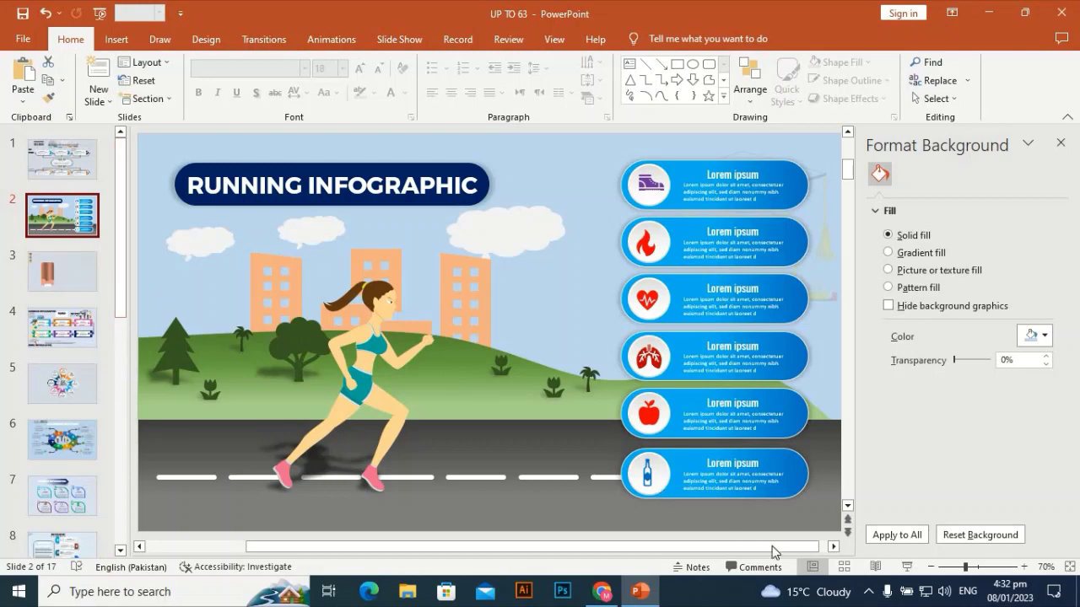
- Copy the SILVER heading and text boxes from slide 2 onto slide 3's copper card
{"action": "left_click_drag", "start_coordinate": [965, 567], "coordinate": [956, 570]}
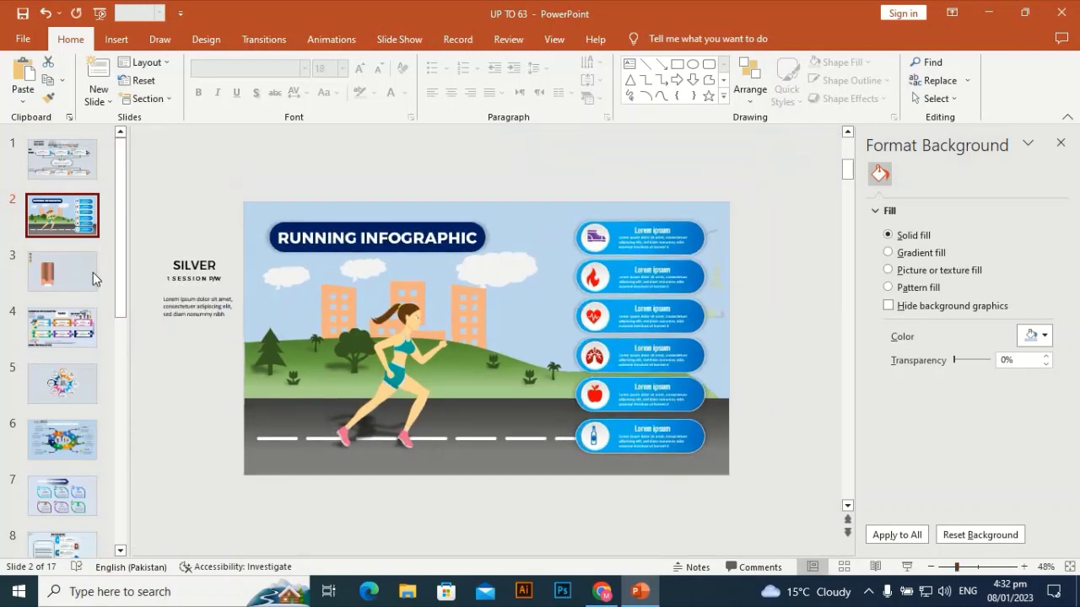
{"action": "left_click_drag", "start_coordinate": [139, 245], "coordinate": [250, 342]}
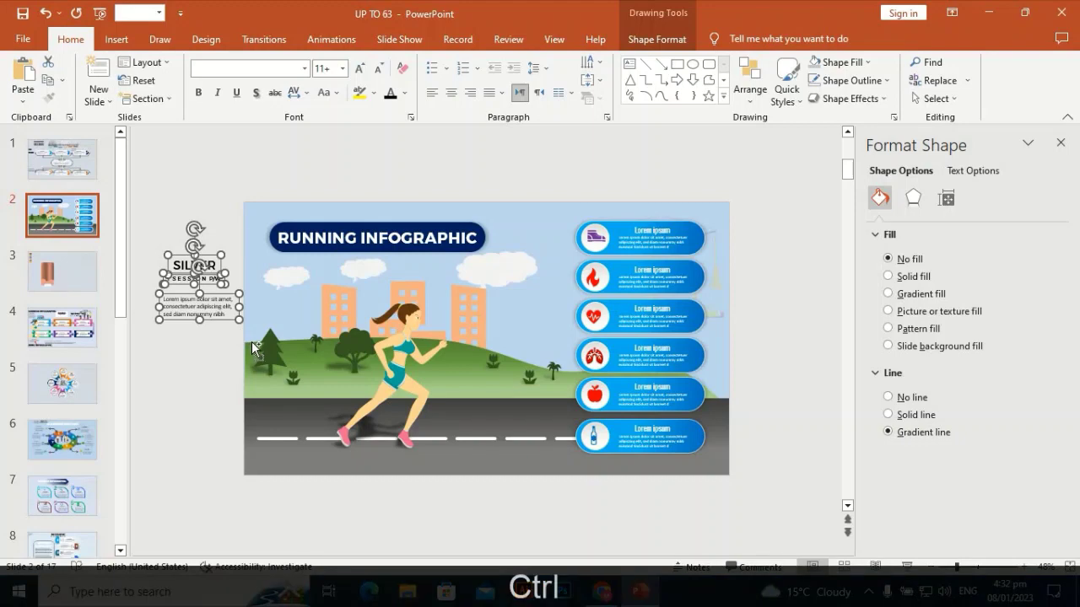
{"action": "key", "text": "ctrl+c"}
{"action": "left_click", "coordinate": [74, 285]}
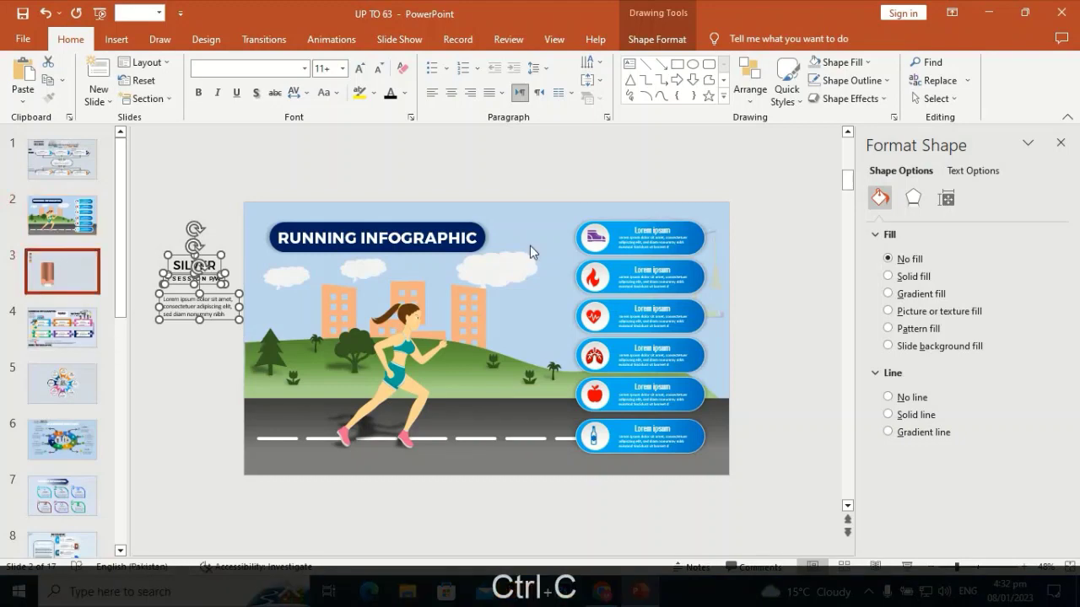
{"action": "key", "text": "ctrl+v"}
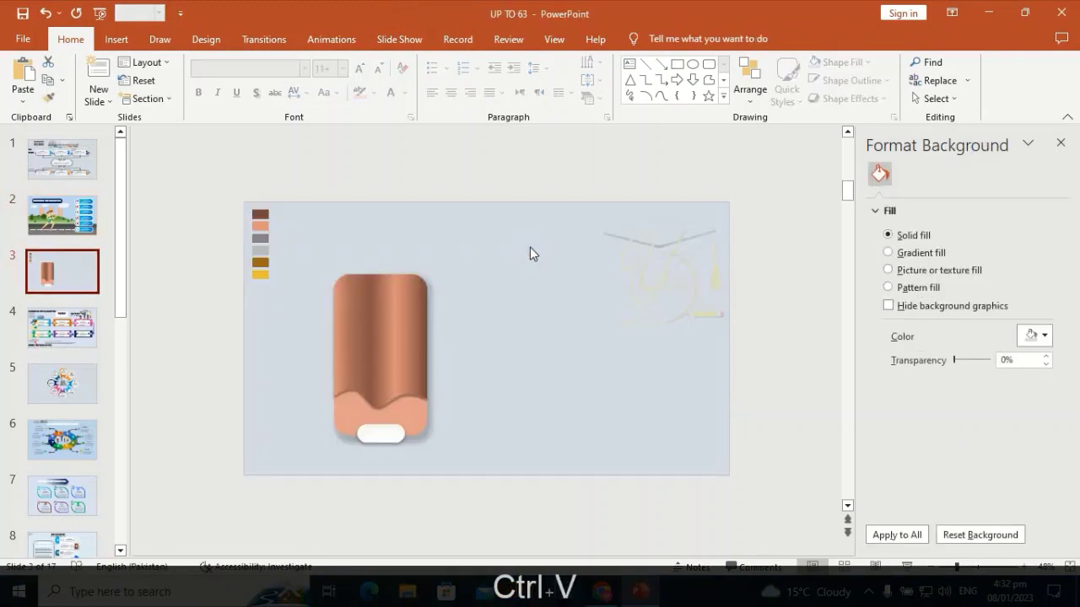
{"action": "left_click_drag", "start_coordinate": [220, 319], "coordinate": [397, 353]}
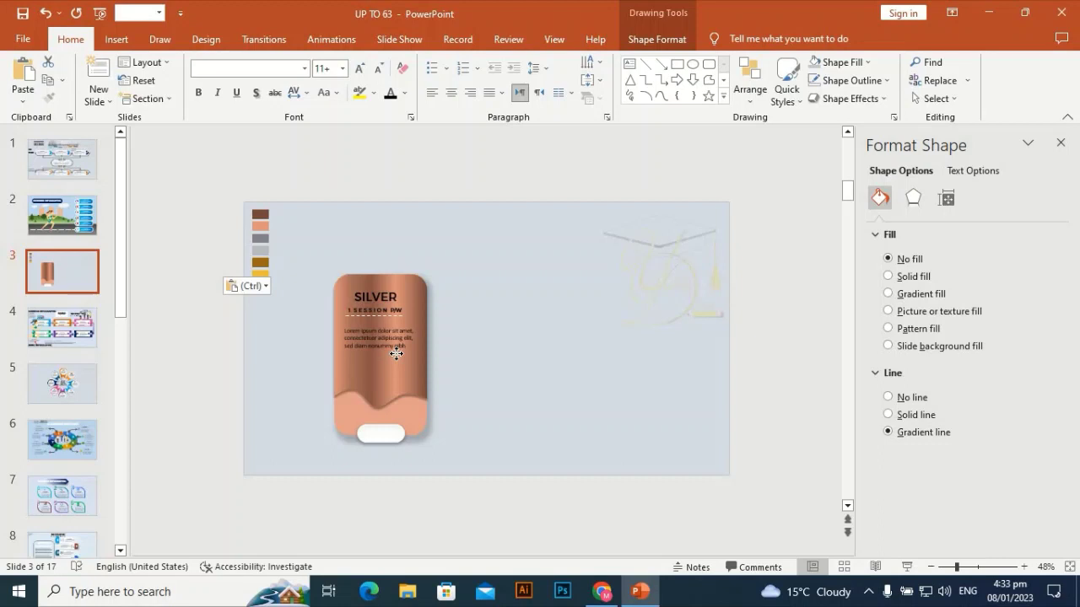
- Recolour the pasted SILVER text group white
{"action": "left_click", "coordinate": [395, 353]}
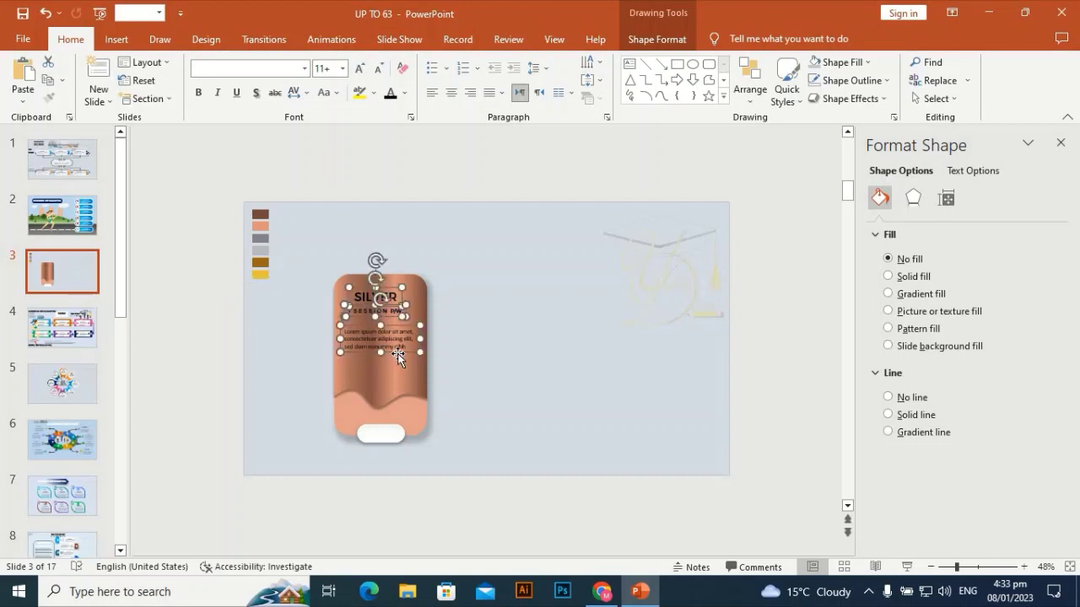
{"action": "left_click", "coordinate": [404, 98]}
{"action": "left_click", "coordinate": [392, 128]}
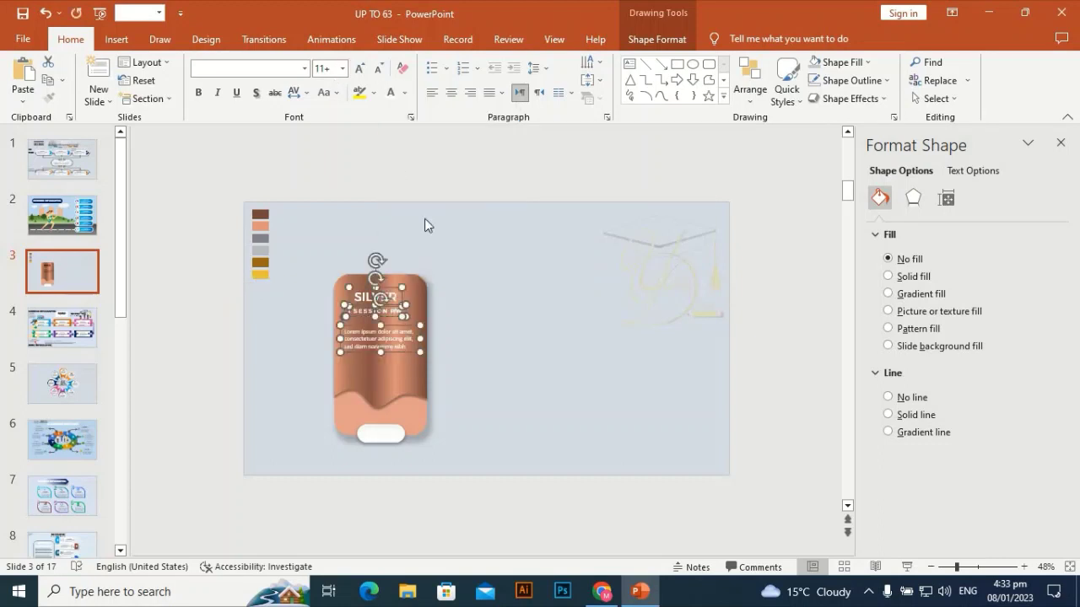
{"action": "left_click", "coordinate": [480, 220]}
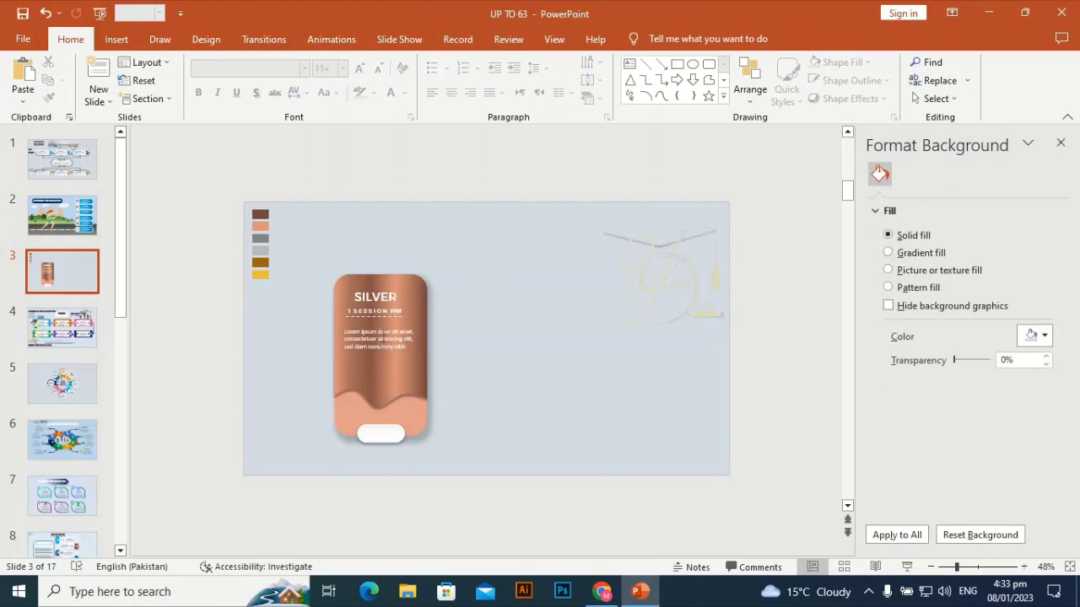
{"action": "left_click", "coordinate": [363, 336]}
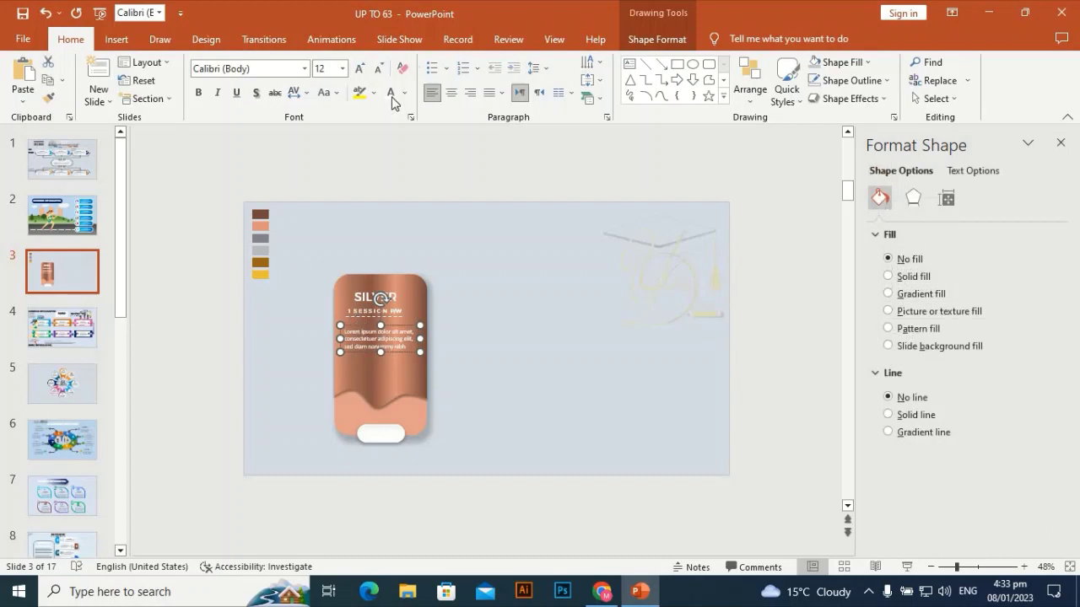
- Give the Lorem ipsum body star bullets and duplicate its text box, setting the copy aside
{"action": "left_click", "coordinate": [444, 70]}
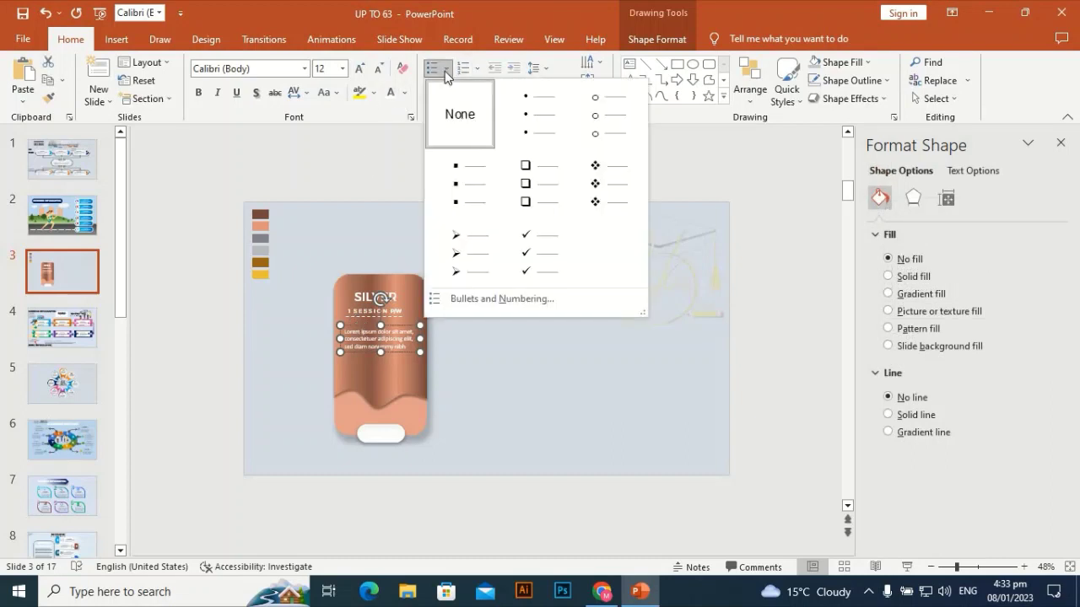
{"action": "left_click", "coordinate": [595, 174]}
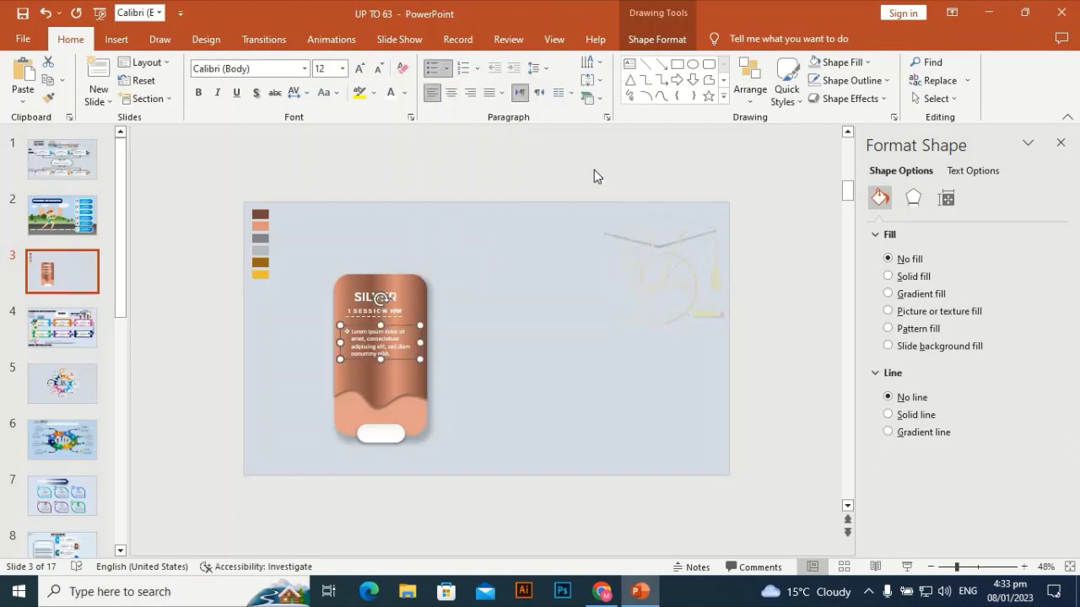
{"action": "key", "text": "ctrl+d"}
{"action": "left_click_drag", "start_coordinate": [410, 365], "coordinate": [402, 390]}
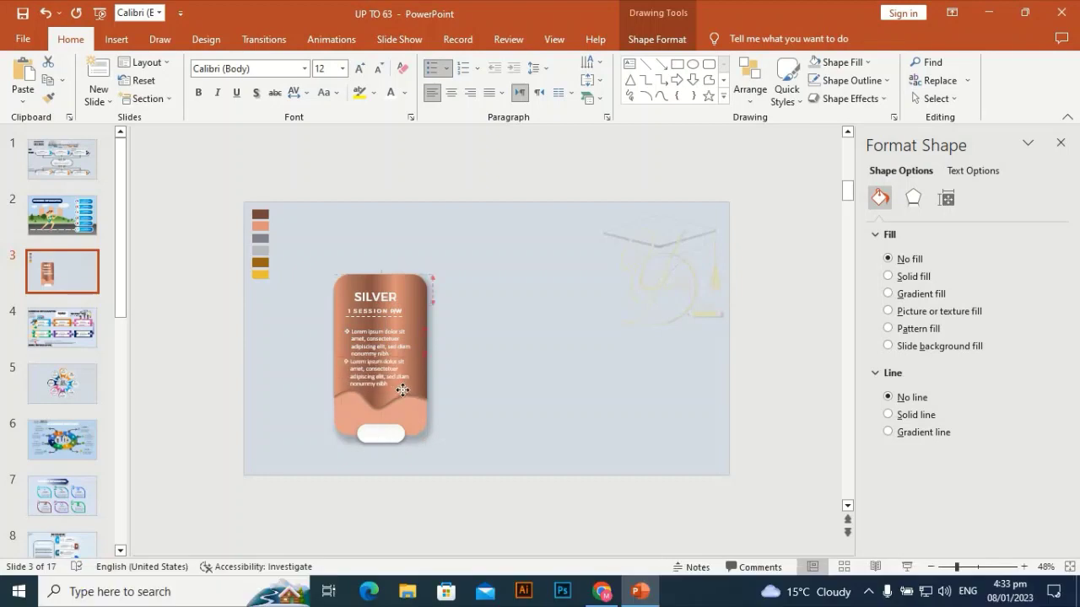
{"action": "left_click_drag", "start_coordinate": [403, 389], "coordinate": [525, 379]}
- Stack the copied paragraph under the first bullet and nudge both into alignment
{"action": "left_click", "coordinate": [390, 339]}
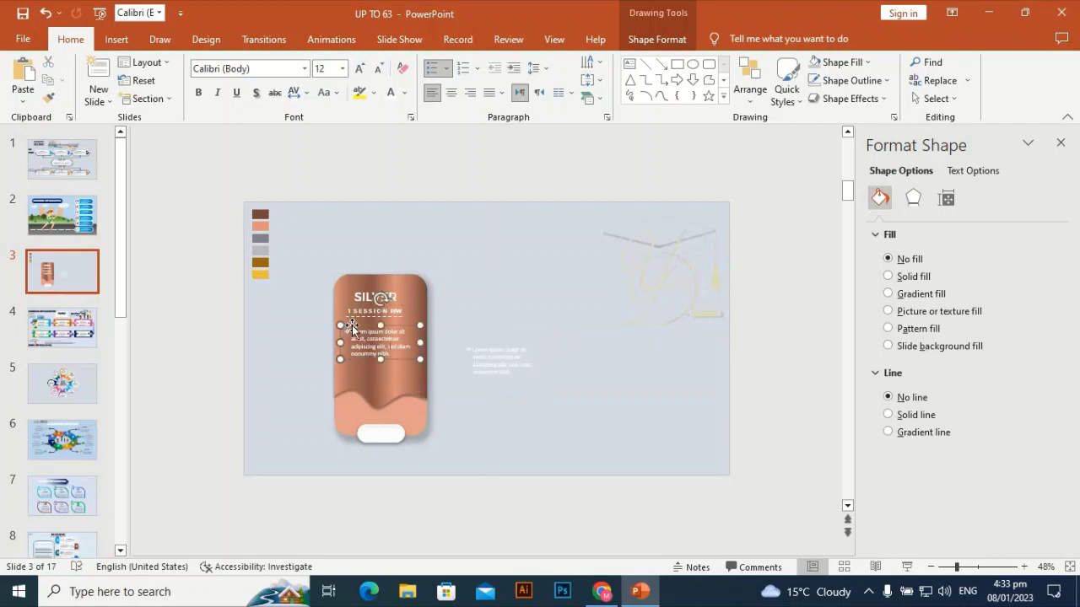
{"action": "key", "text": "Up"}
{"action": "key", "text": "Up"}
{"action": "key", "text": "Up"}
{"action": "key", "text": "Up"}
{"action": "key", "text": "Up"}
{"action": "key", "text": "Up"}
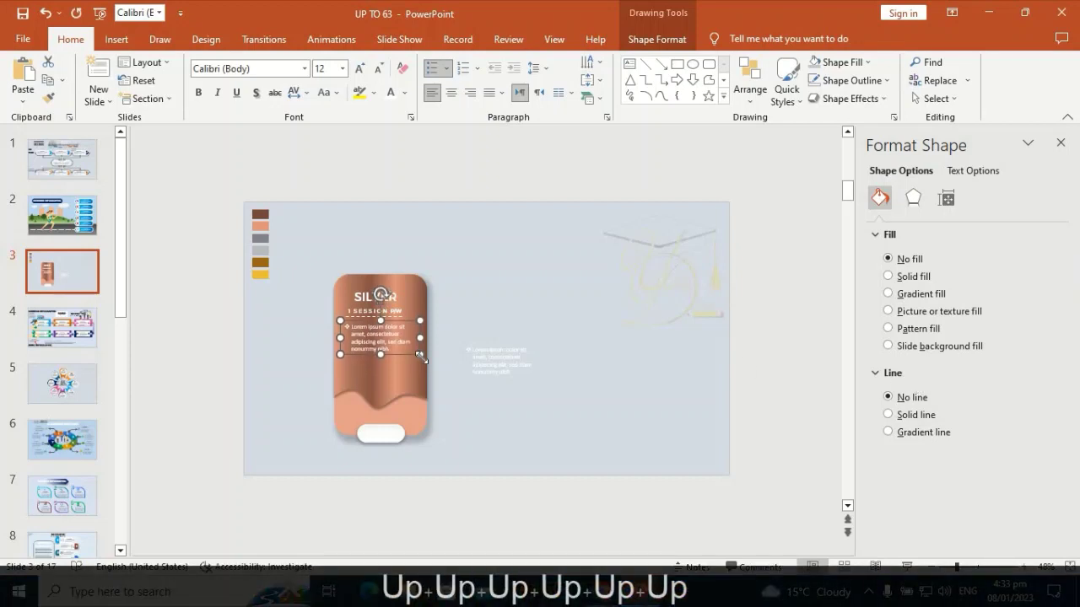
{"action": "left_click", "coordinate": [496, 345]}
{"action": "left_click_drag", "start_coordinate": [496, 346], "coordinate": [367, 352]}
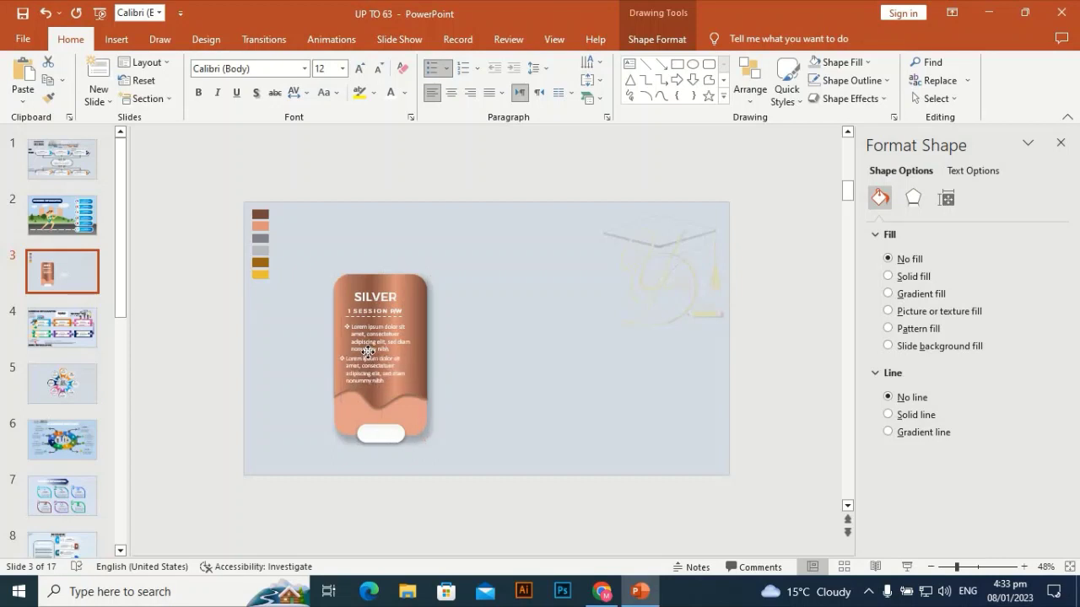
{"action": "key", "text": "Right"}
{"action": "key", "text": "Right"}
{"action": "left_click", "coordinate": [587, 290]}
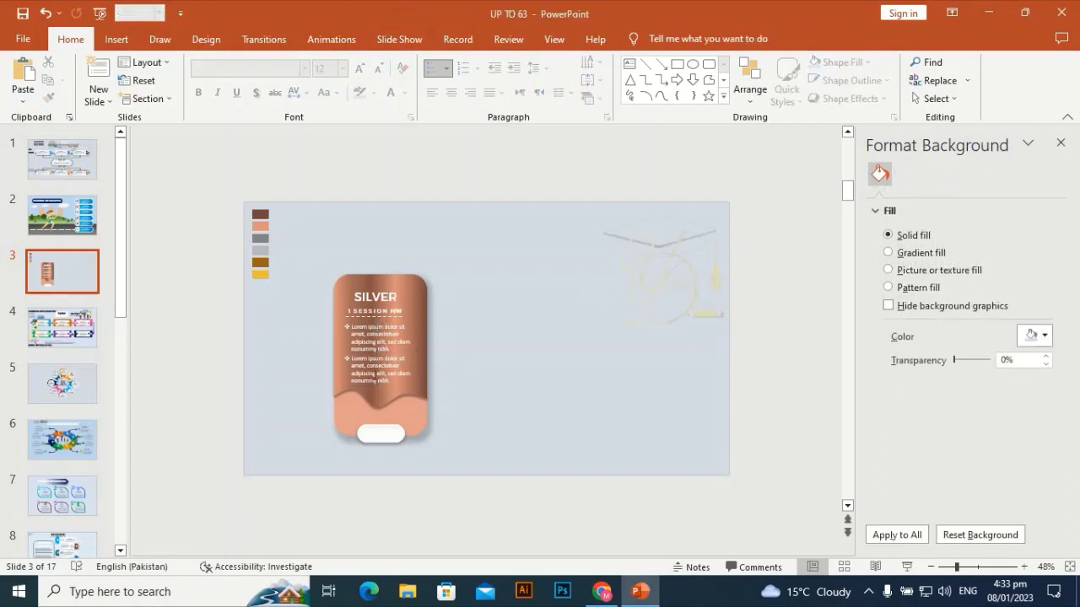
{"action": "key", "text": "Tab"}
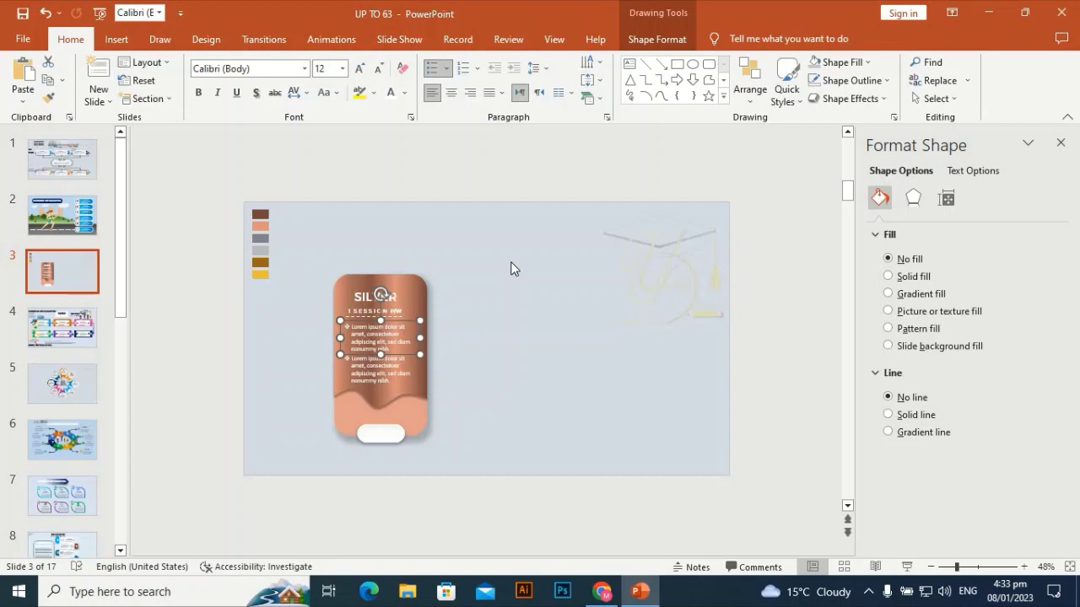
{"action": "key", "text": "Up"}
{"action": "key", "text": "Up"}
{"action": "key", "text": "Up"}
{"action": "key", "text": "Up"}
{"action": "key", "text": "Up"}
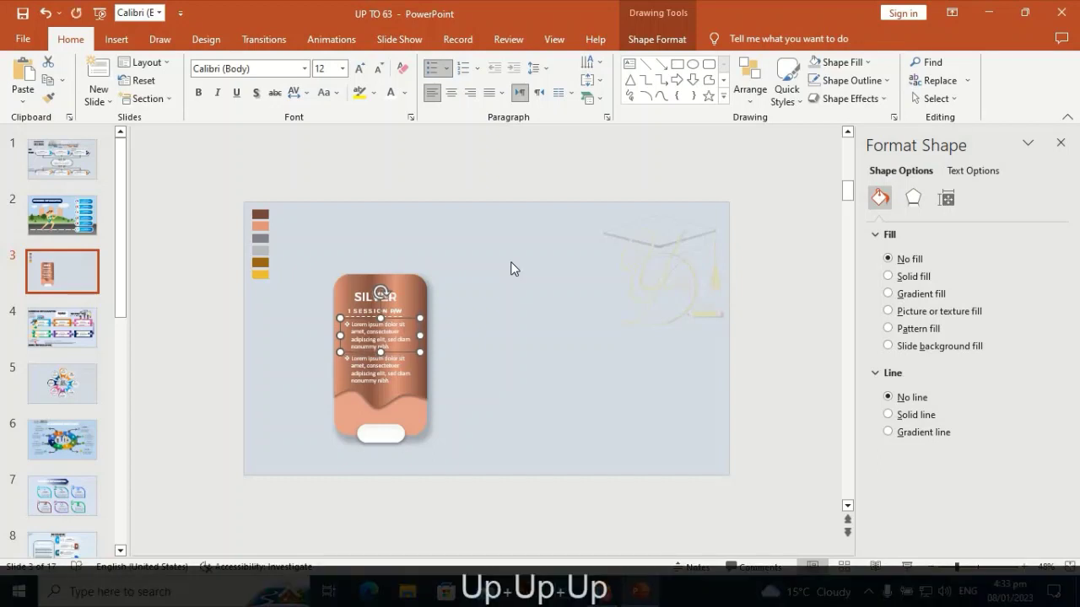
{"action": "left_click", "coordinate": [496, 295]}
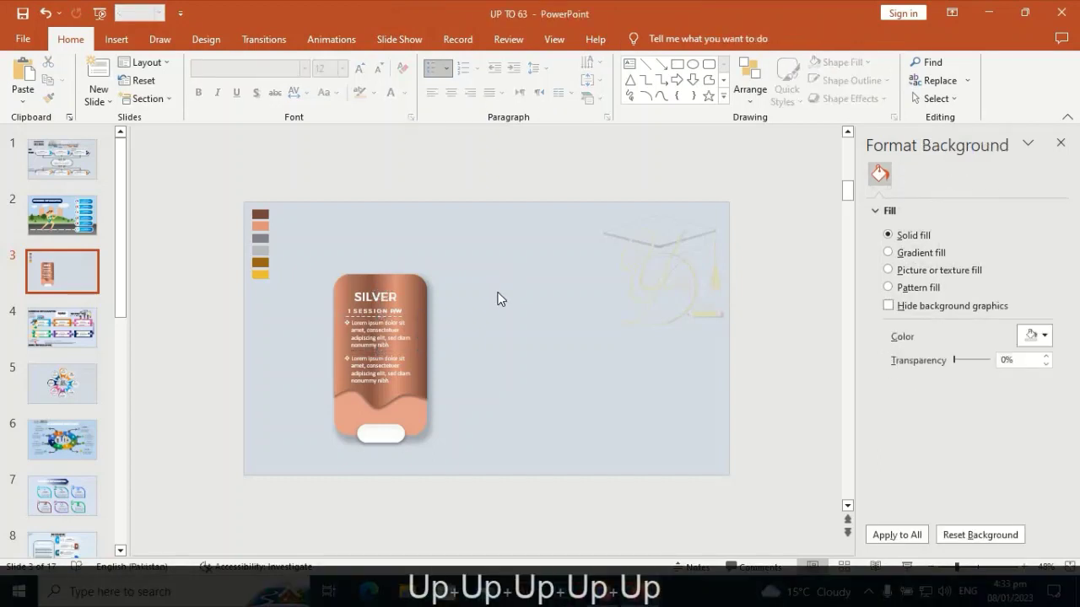
- Nudge the SILVER heading and session line up slightly
{"action": "left_click_drag", "start_coordinate": [443, 263], "coordinate": [318, 329]}
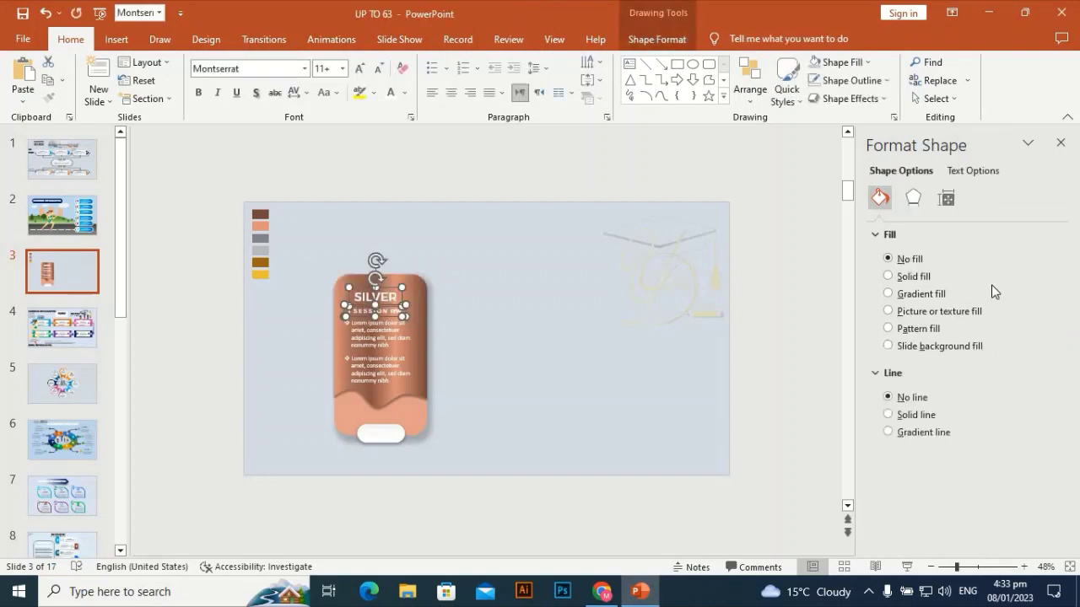
{"action": "key", "text": "Up"}
{"action": "key", "text": "Up"}
{"action": "key", "text": "Up"}
{"action": "key", "text": "Up"}
{"action": "key", "text": "Up"}
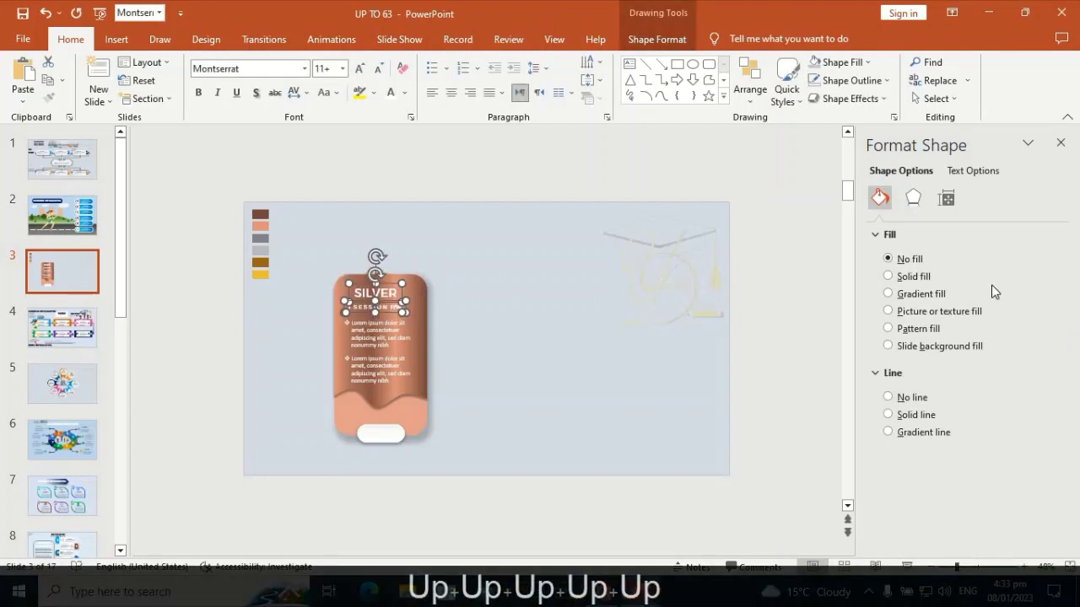
{"action": "left_click", "coordinate": [539, 295]}
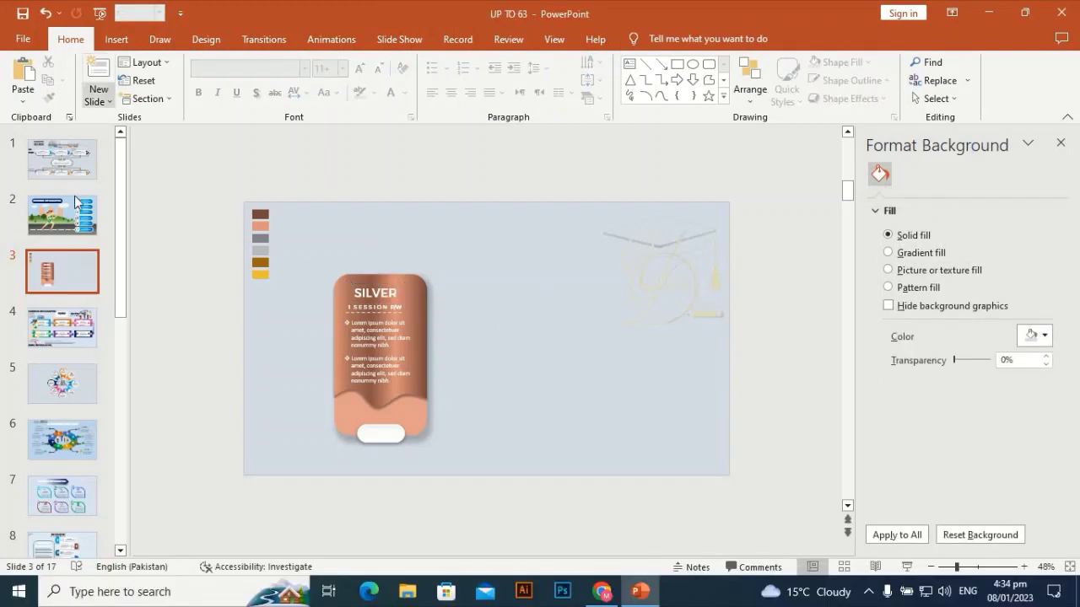
- Add a new text box reading 'BUY NOW' in capitals
{"action": "left_click", "coordinate": [129, 40]}
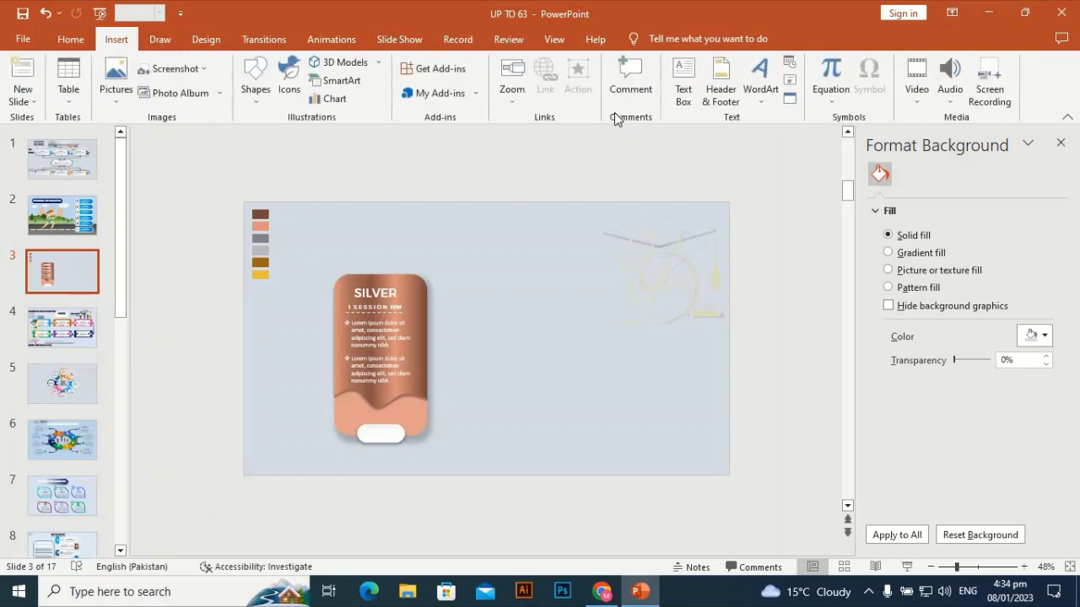
{"action": "left_click", "coordinate": [684, 88]}
{"action": "left_click", "coordinate": [611, 231]}
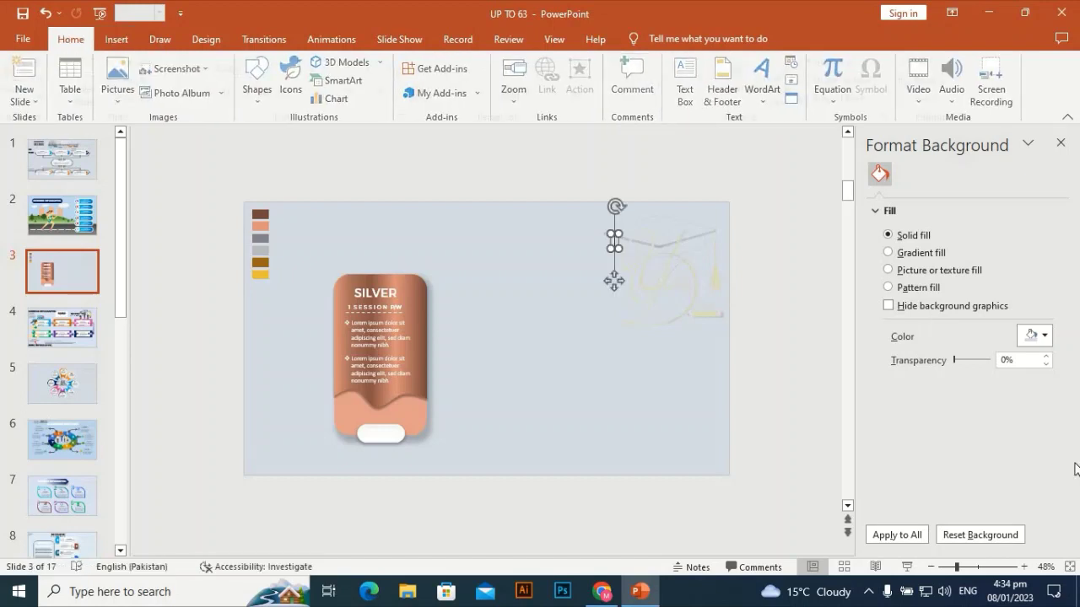
{"action": "key", "text": "Caps_Lock"}
{"action": "type", "text": "bu"}
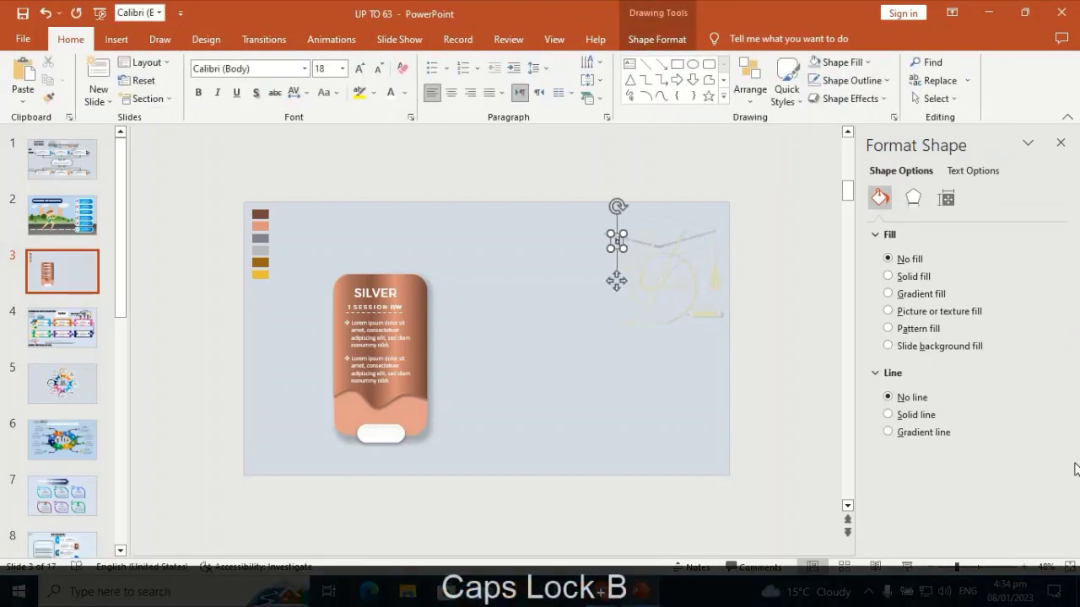
{"action": "type", "text": "y"}
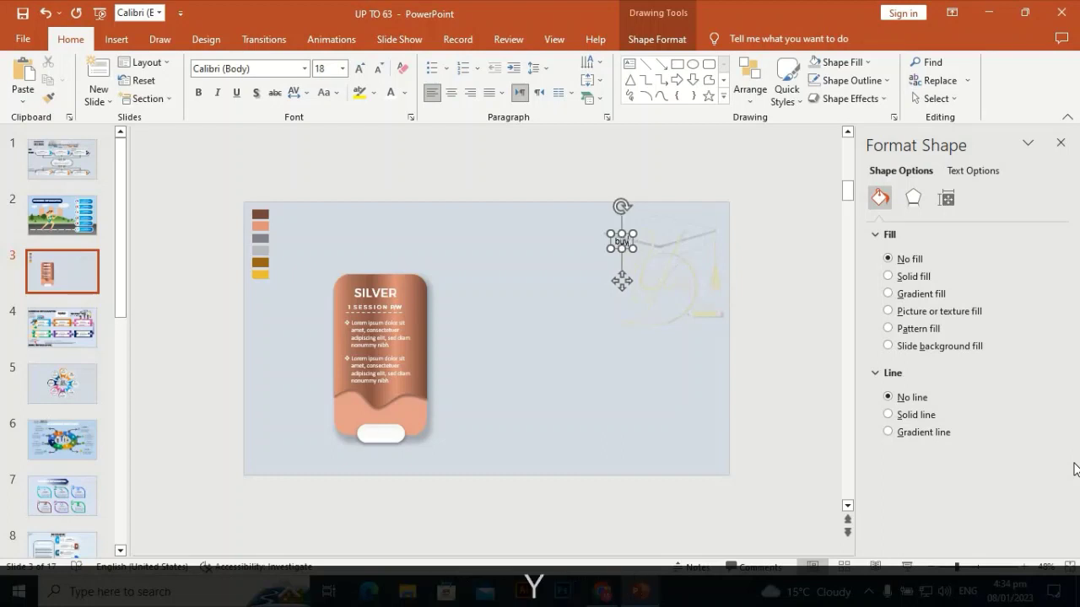
{"action": "key", "text": "BackSpace"}
{"action": "key", "text": "BackSpace"}
{"action": "key", "text": "BackSpace"}
{"action": "key", "text": "Caps_Lock"}
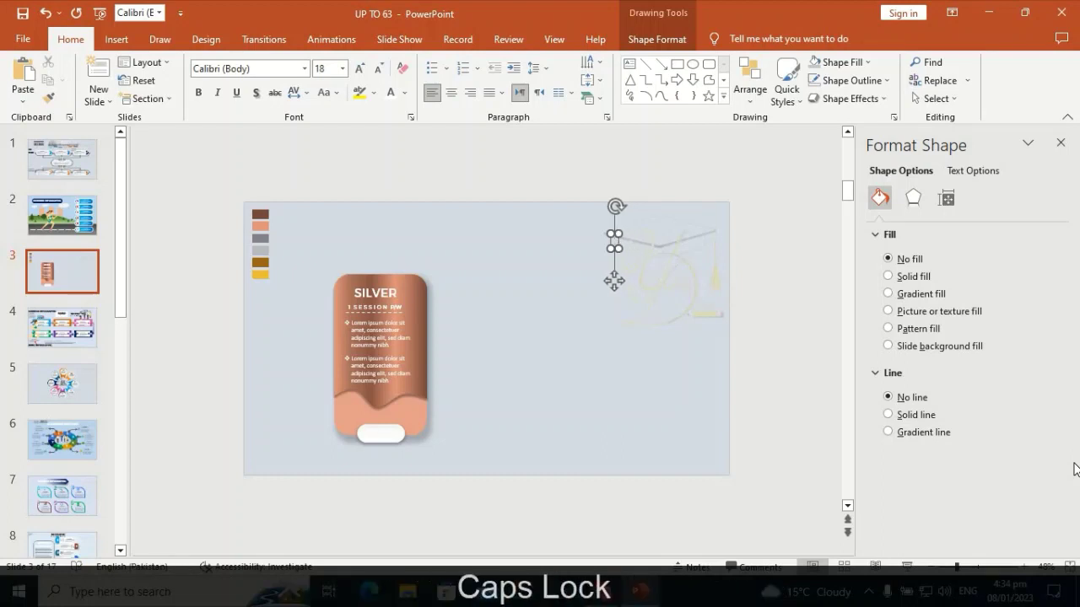
{"action": "type", "text": "BUY"}
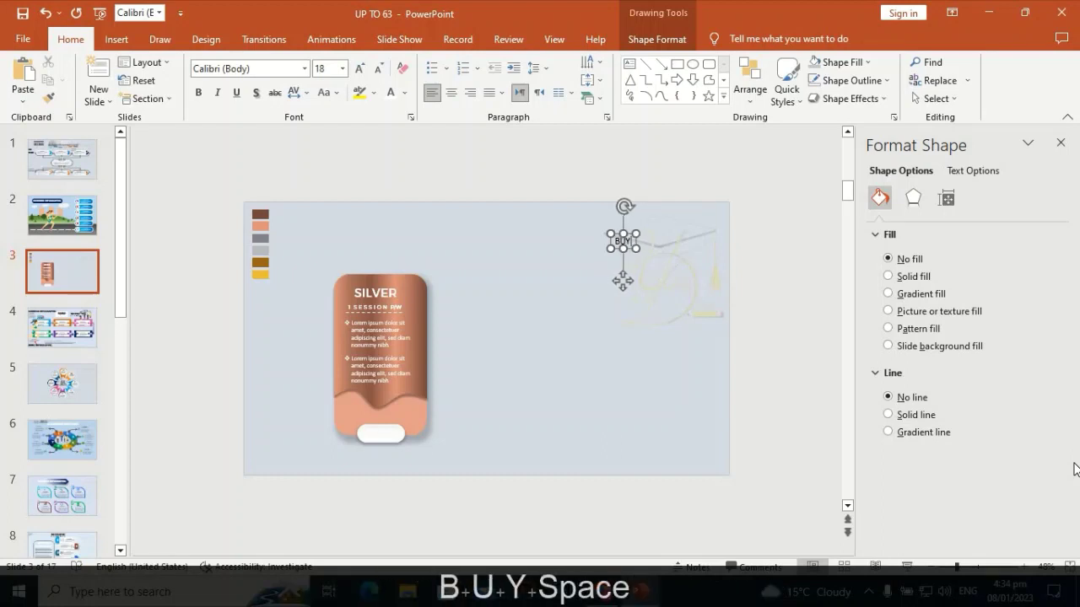
{"action": "type", "text": " NOW"}
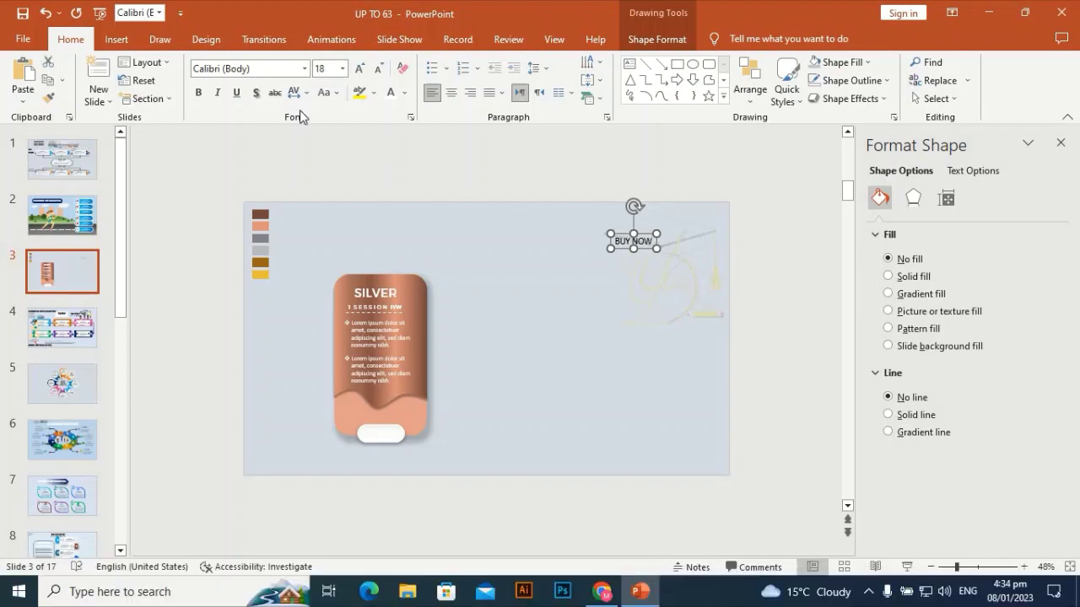
- Set the BUY NOW label in Montserrat and move it onto the card's white button
{"action": "left_click", "coordinate": [270, 67]}
{"action": "type", "text": "Montserrat"}
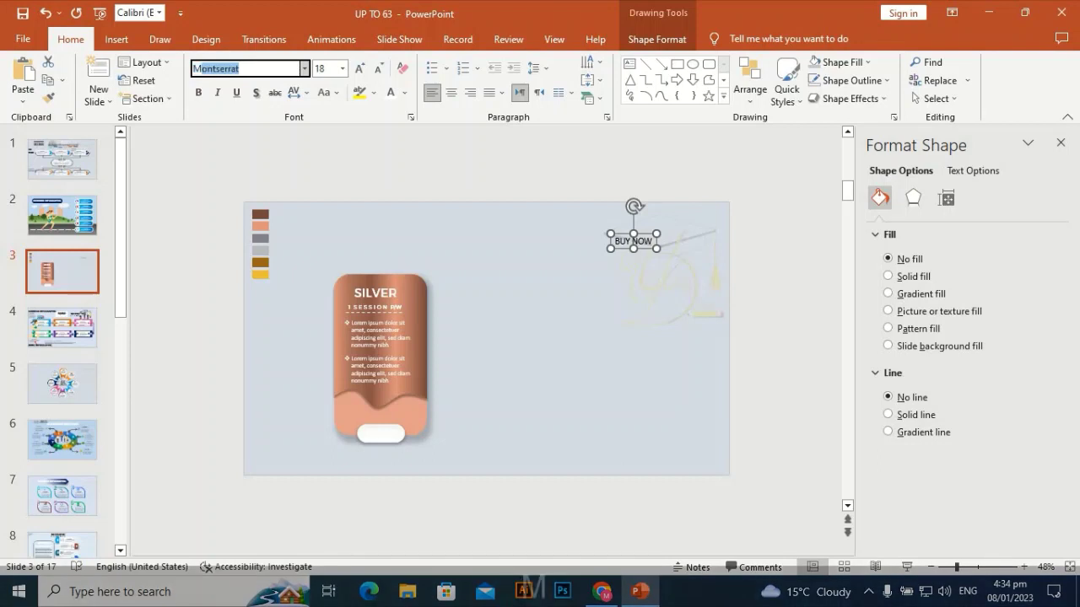
{"action": "key", "text": "Right"}
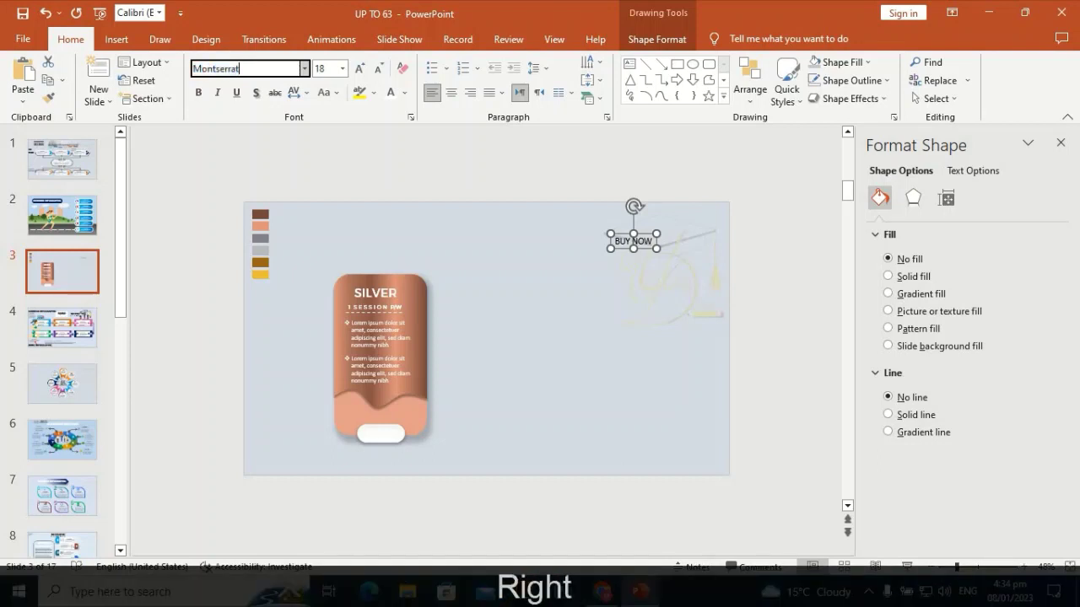
{"action": "key", "text": "Return"}
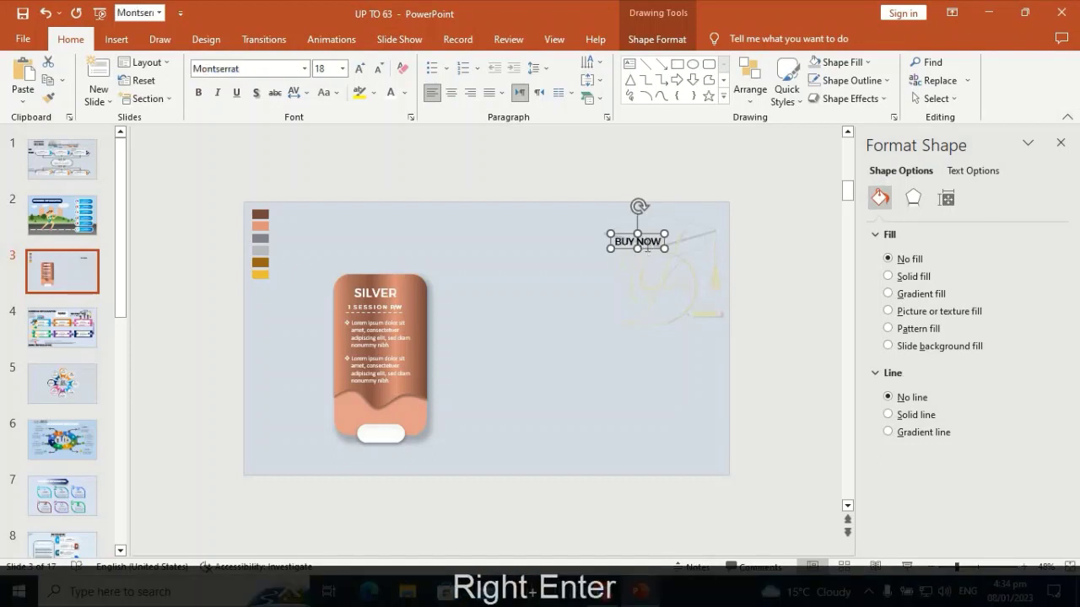
{"action": "left_click_drag", "start_coordinate": [639, 248], "coordinate": [393, 445]}
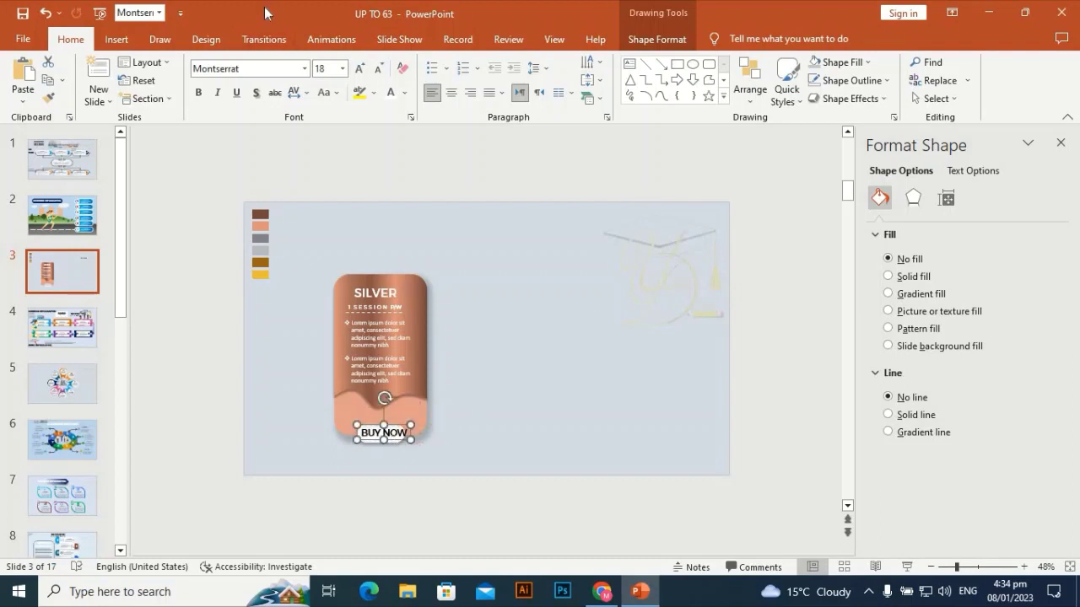
- Set the BUY NOW label to 14 pt and nudge it down and right onto the button
{"action": "left_click", "coordinate": [343, 69]}
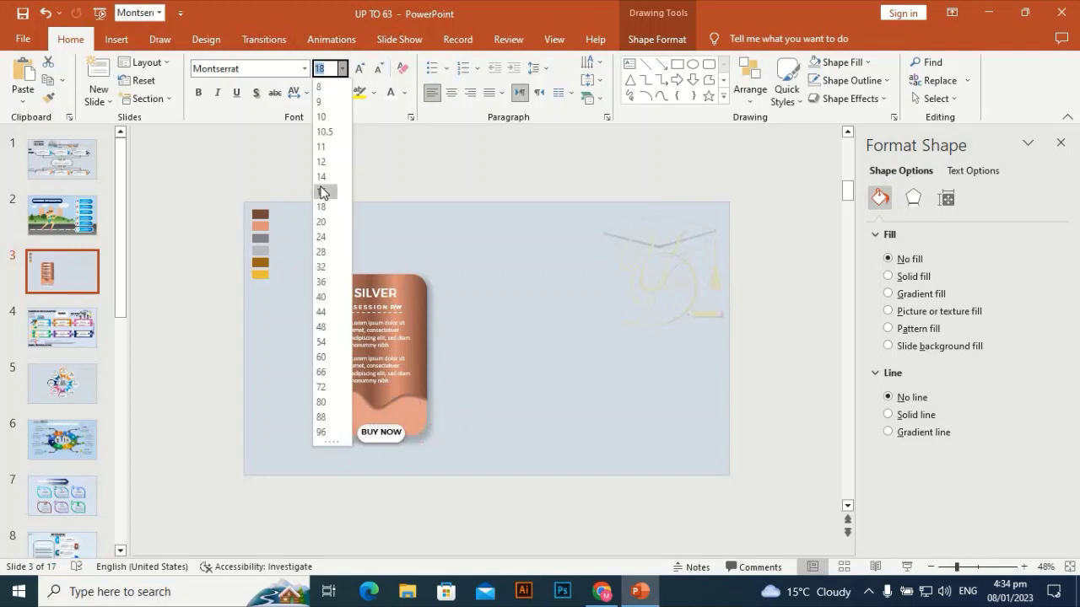
{"action": "left_click", "coordinate": [325, 177]}
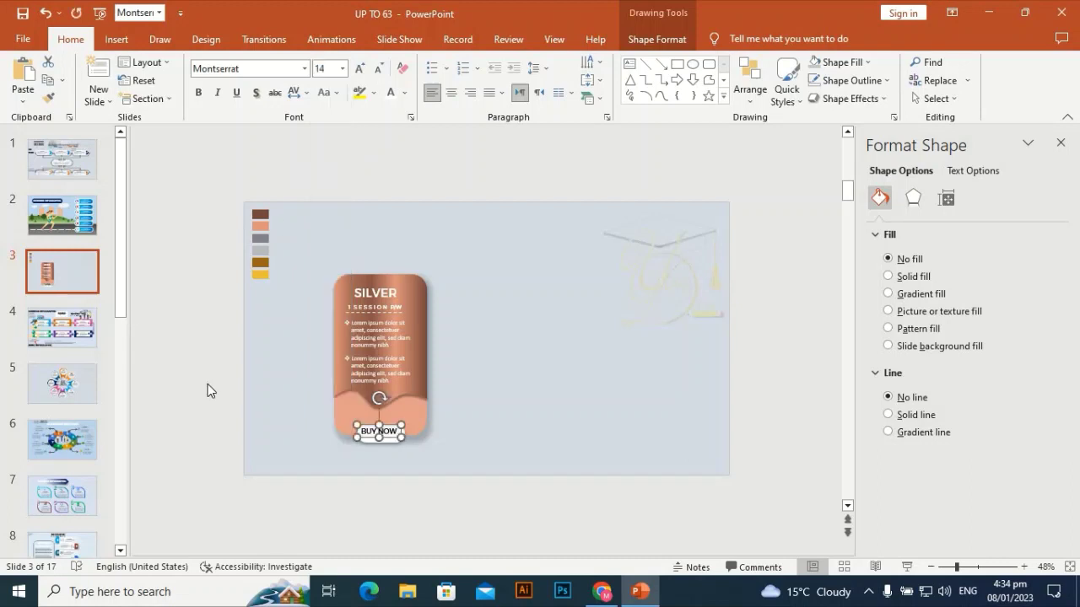
{"action": "key", "text": "Down"}
{"action": "key", "text": "Down"}
{"action": "key", "text": "Down"}
{"action": "key", "text": "Right"}
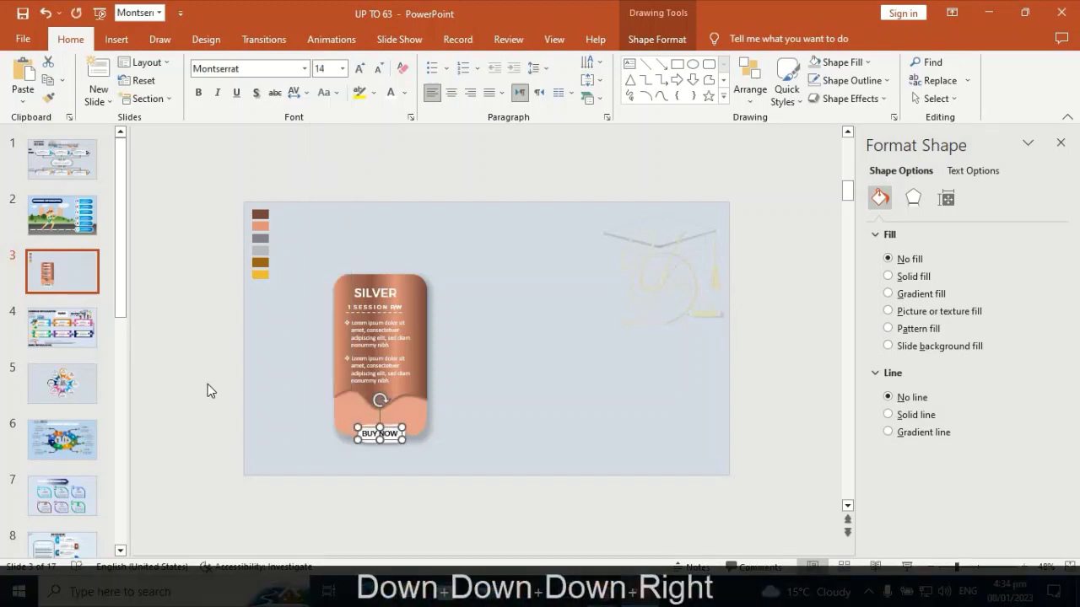
- Fine-tune the label's horizontal position so it sits centred on the white pill
{"action": "left_click", "coordinate": [504, 288]}
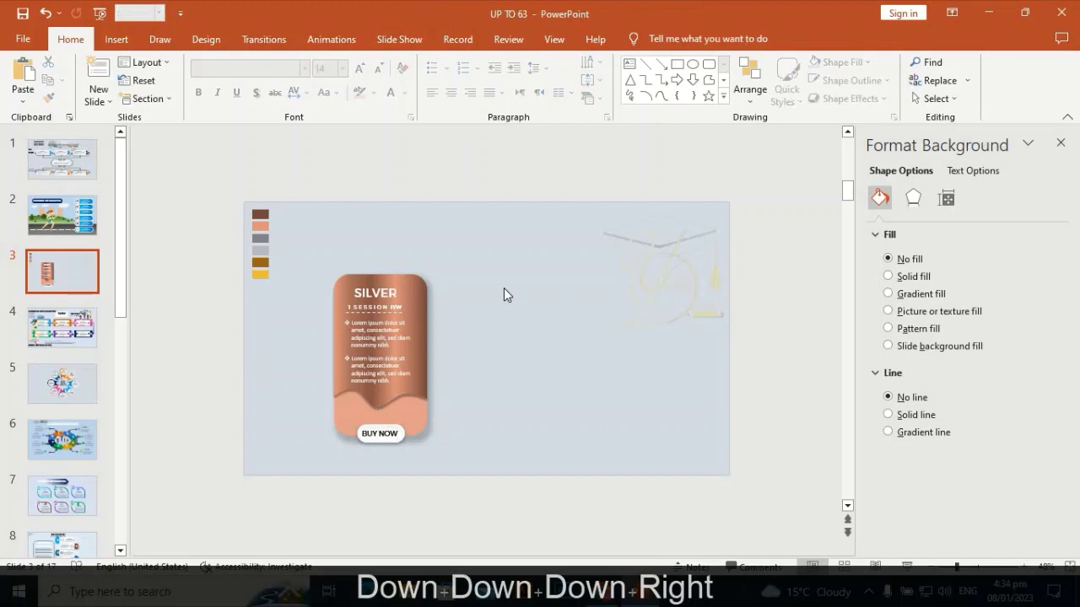
{"action": "left_click", "coordinate": [378, 432]}
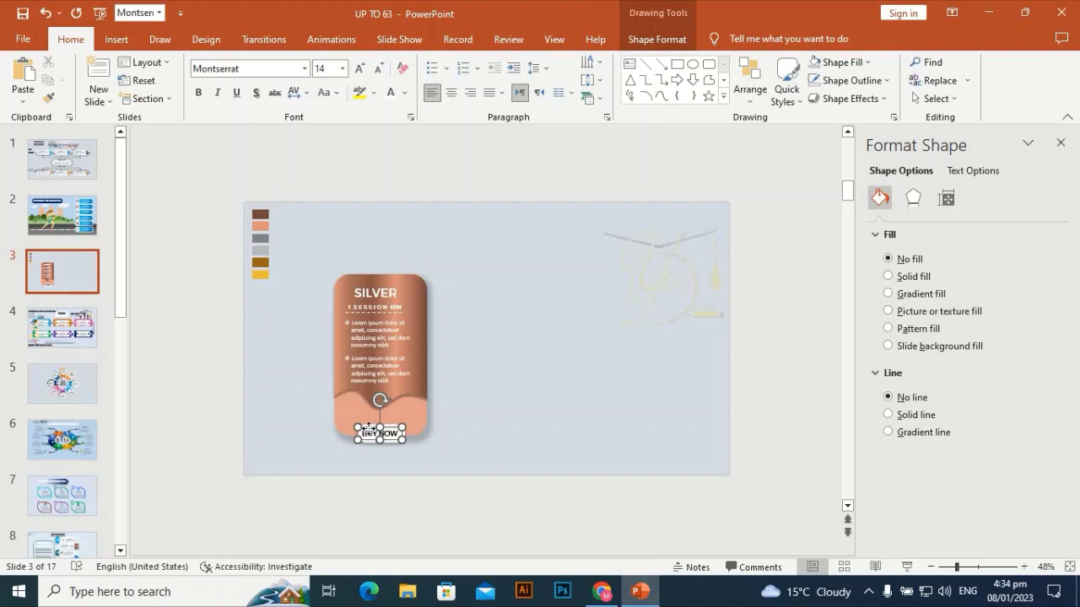
{"action": "key", "text": "Right"}
{"action": "key", "text": "Right"}
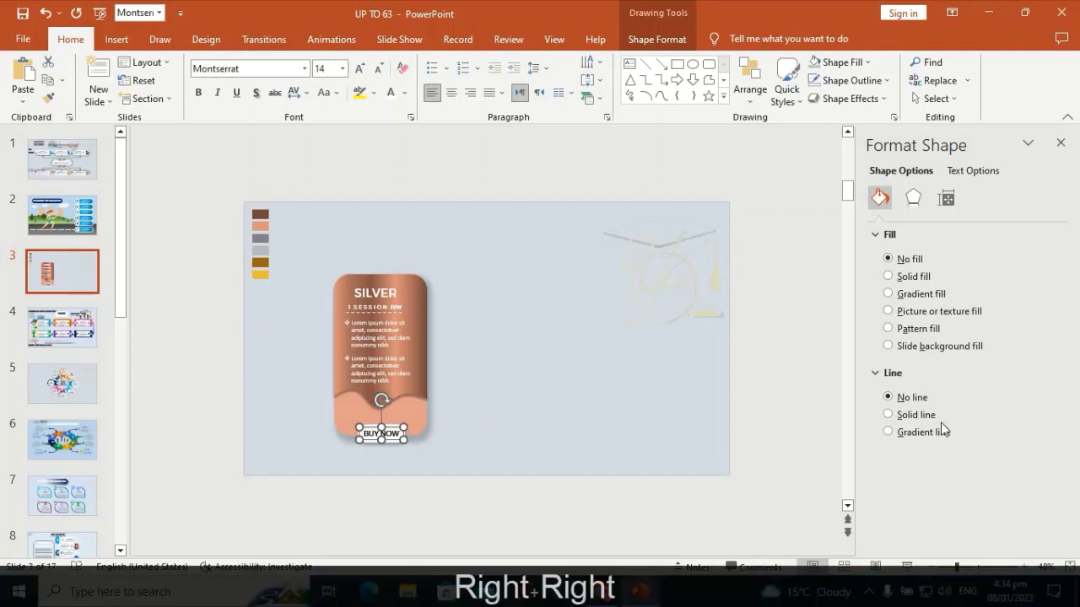
{"action": "key", "text": "Left"}
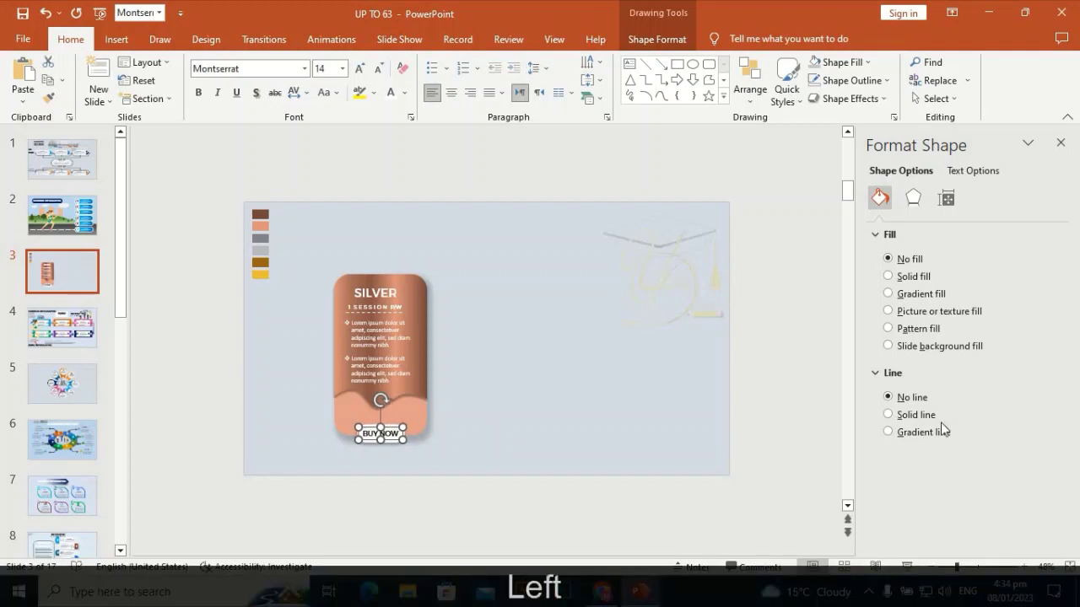
{"action": "left_click", "coordinate": [644, 323]}
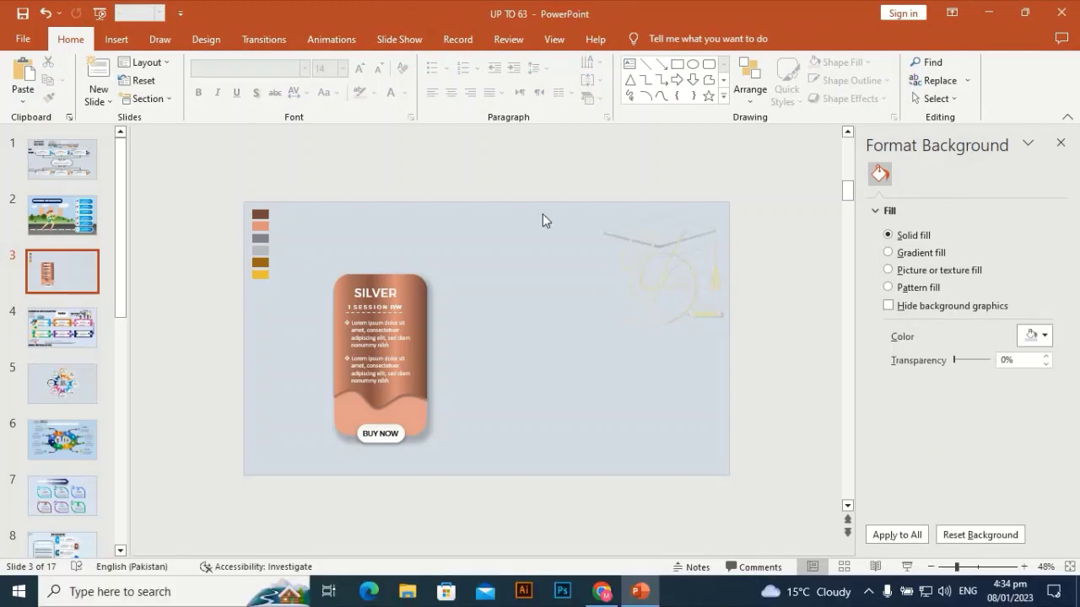
- Duplicate the whole SILVER card twice with Ctrl+D into an evenly spaced row of three
{"action": "left_click_drag", "start_coordinate": [499, 213], "coordinate": [296, 522]}
{"action": "key", "text": "ctrl+d"}
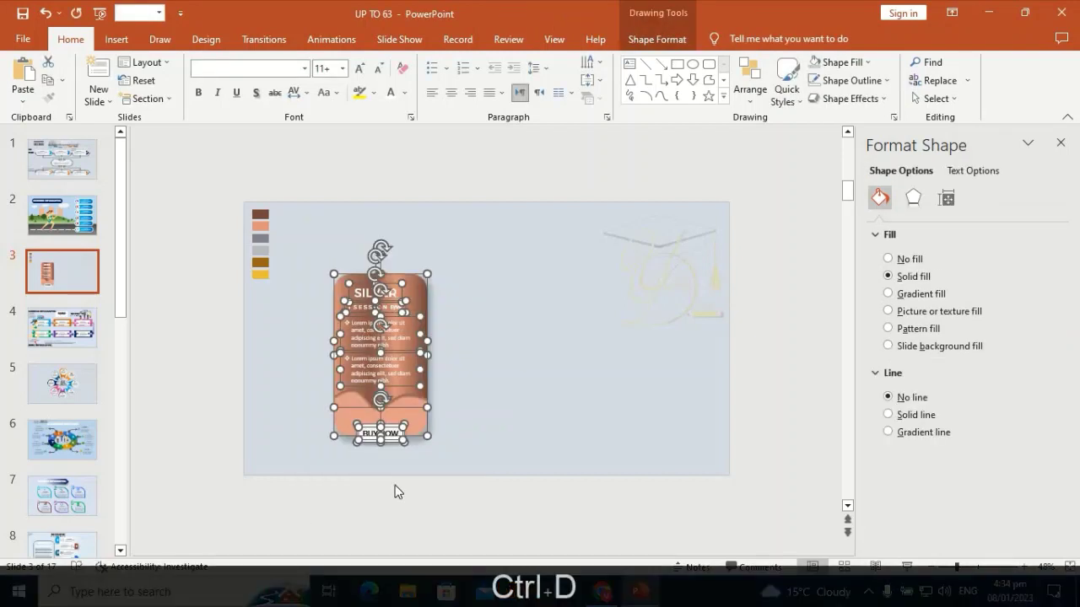
{"action": "left_click_drag", "start_coordinate": [426, 377], "coordinate": [525, 369]}
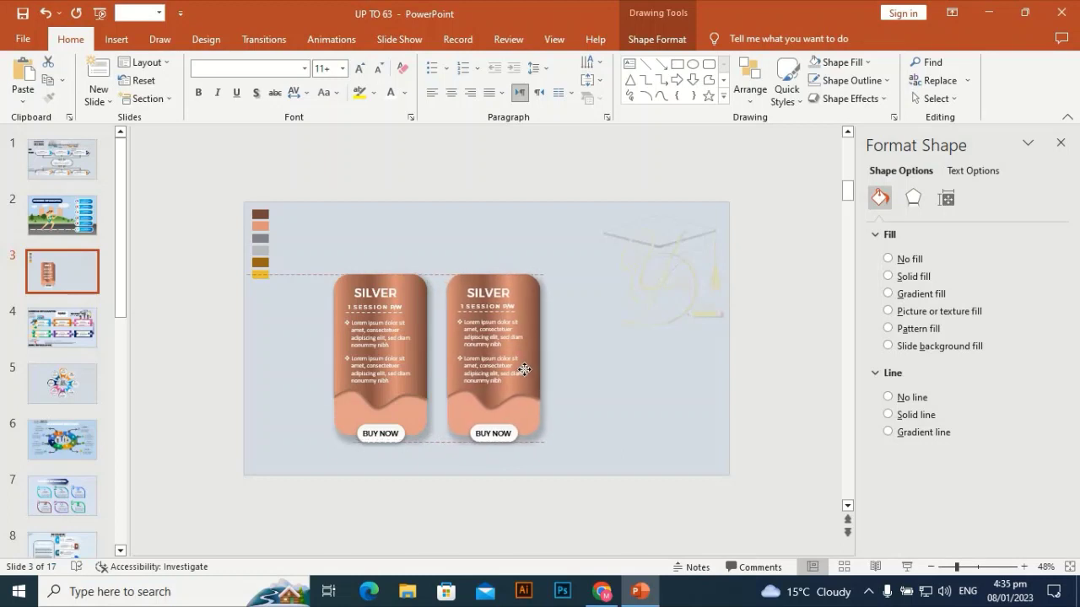
{"action": "left_click_drag", "start_coordinate": [524, 369], "coordinate": [523, 369]}
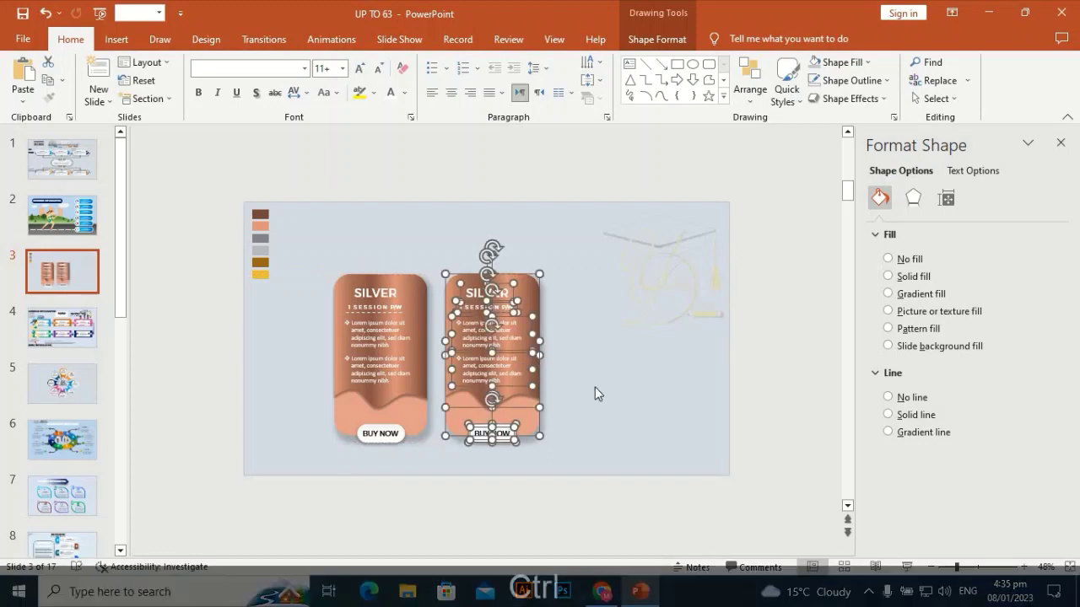
{"action": "key", "text": "ctrl+d"}
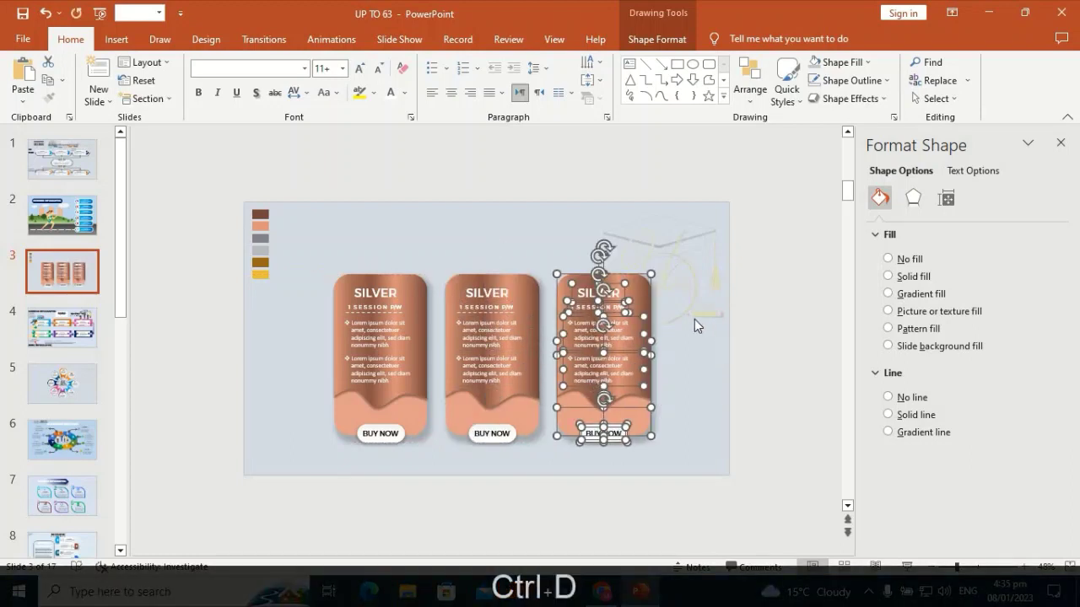
{"action": "left_click", "coordinate": [695, 318]}
{"action": "left_click", "coordinate": [395, 291]}
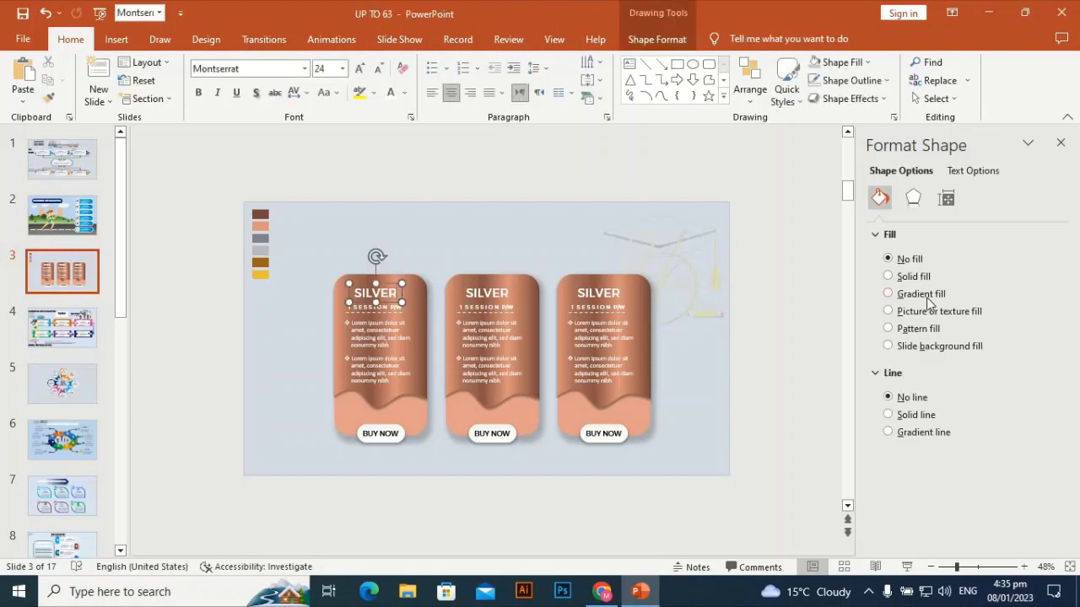
- Retype the first card's heading as BRONZE in place of SILVER
{"action": "key", "text": "BackSpace"}
{"action": "key", "text": "BackSpace"}
{"action": "key", "text": "BackSpace"}
{"action": "key", "text": "BackSpace"}
{"action": "key", "text": "BackSpace"}
{"action": "key", "text": "BackSpace"}
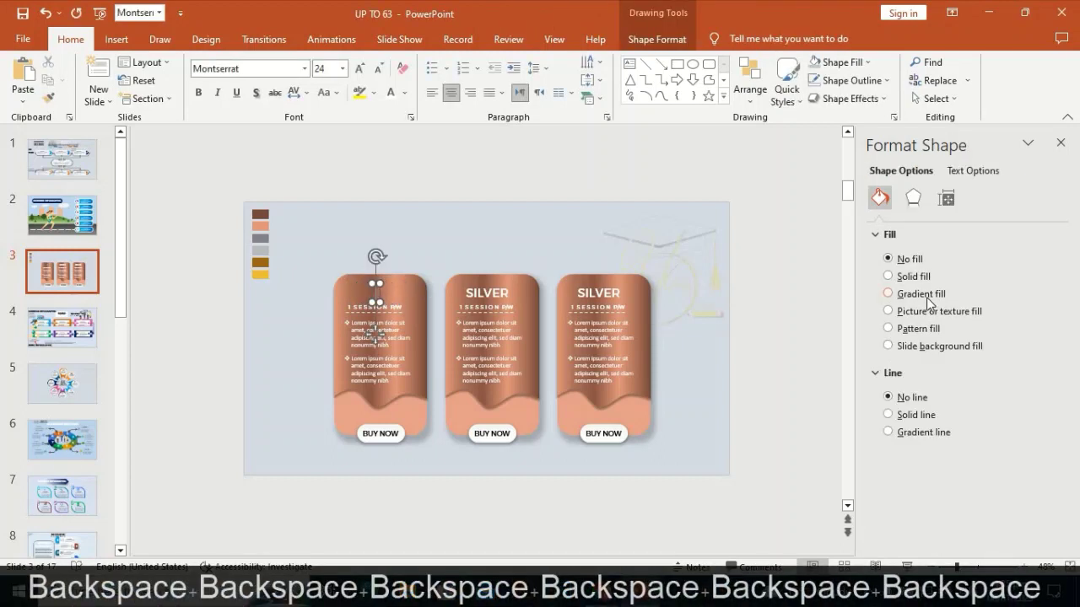
{"action": "type", "text": "B"}
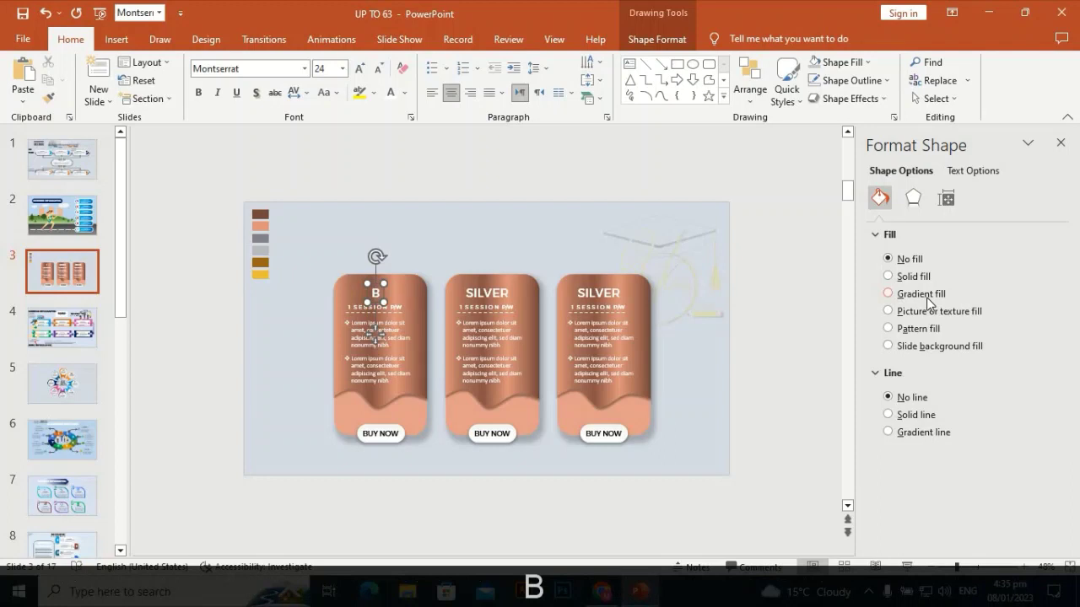
{"action": "type", "text": "RO"}
{"action": "key", "text": "BackSpace"}
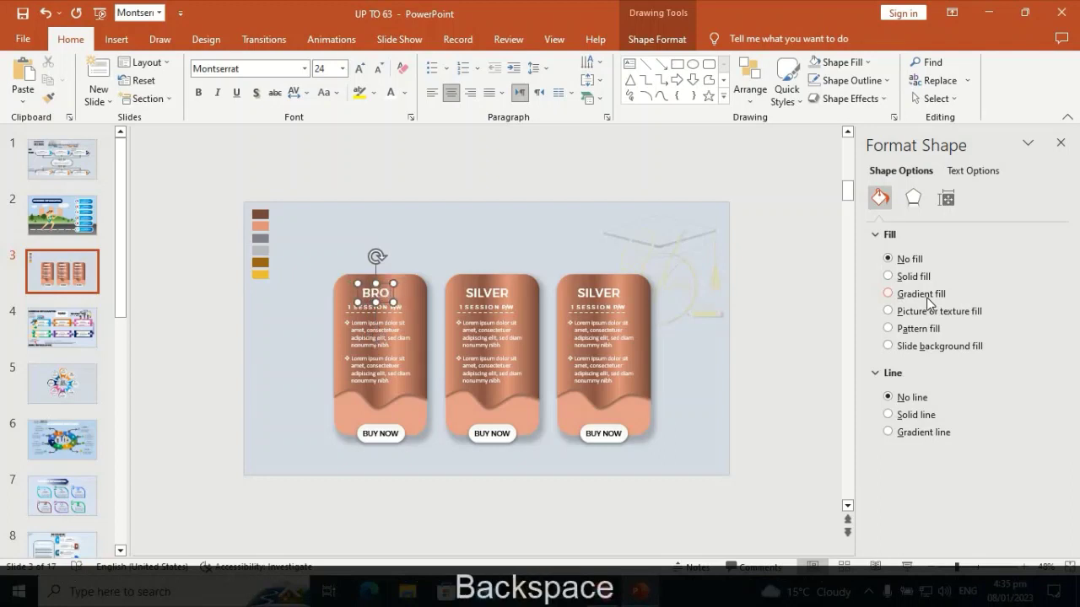
{"action": "type", "text": "N"}
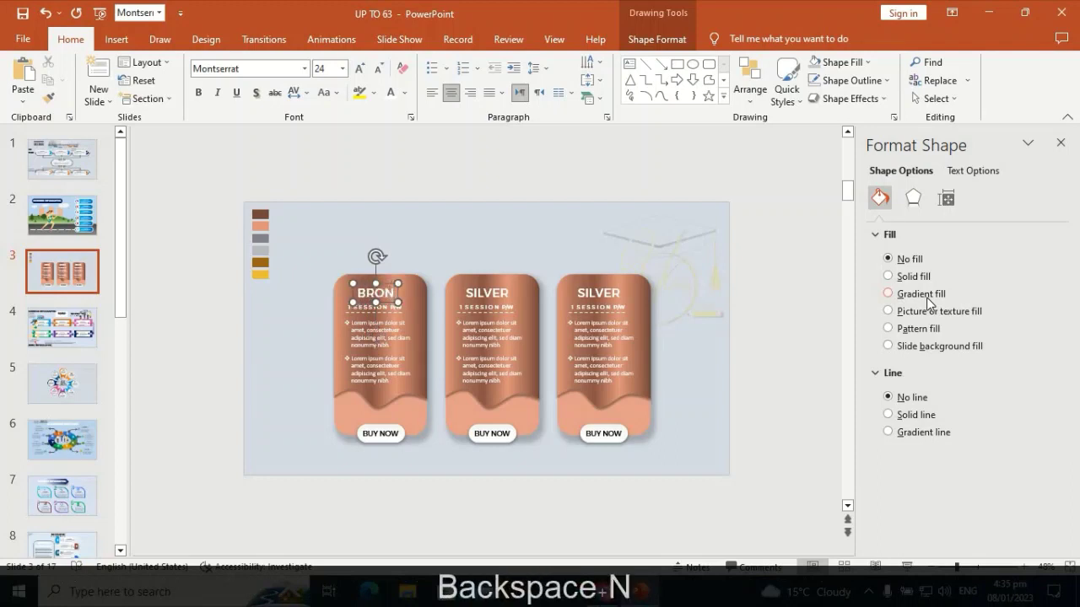
{"action": "type", "text": "ZE"}
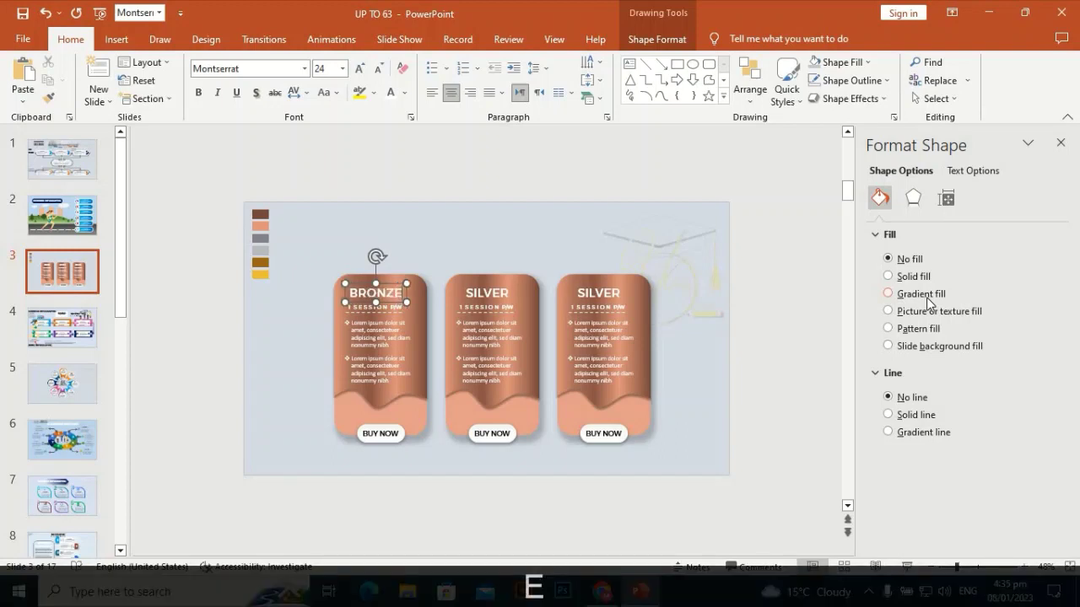